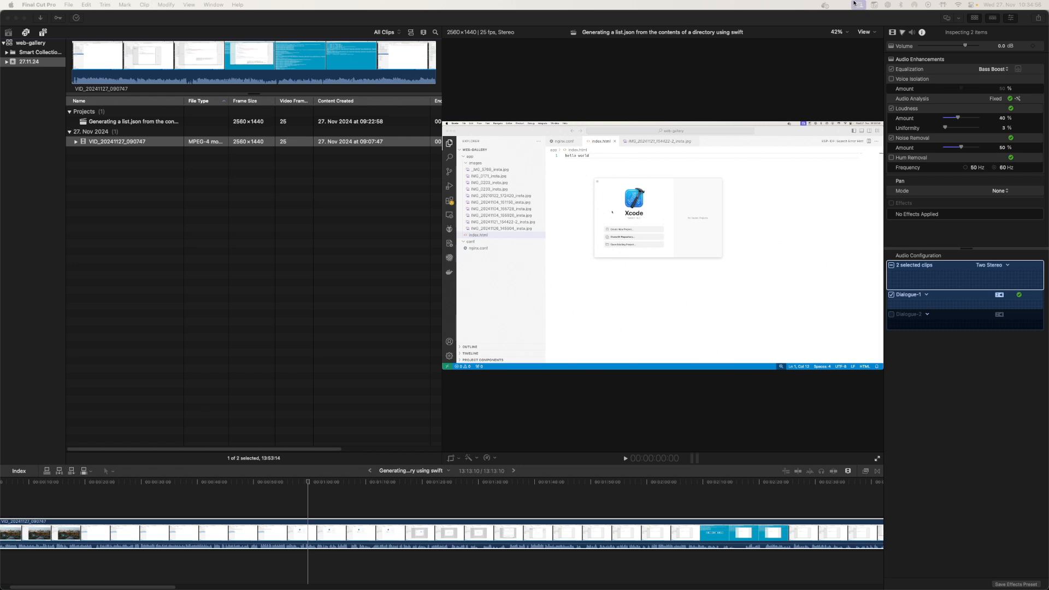
Review the screen recordings in the screen-recordings folder, previewing VID_20241127_103418.mp4 and reselecting VID_20241127_102013.mp4
key(super+Tab)
key(super+Tab)
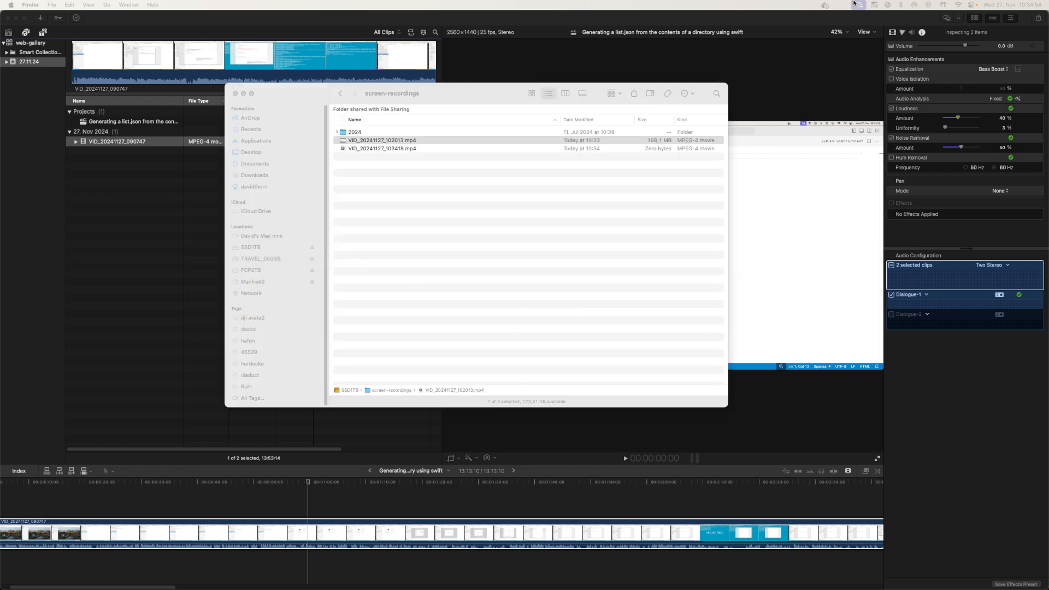
click(385, 148)
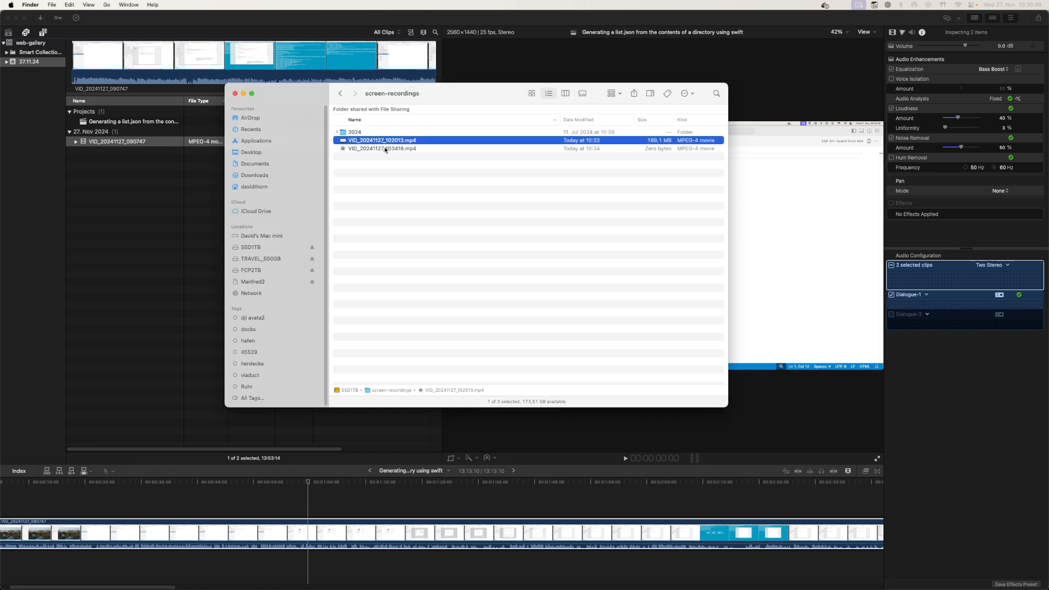
click(661, 32)
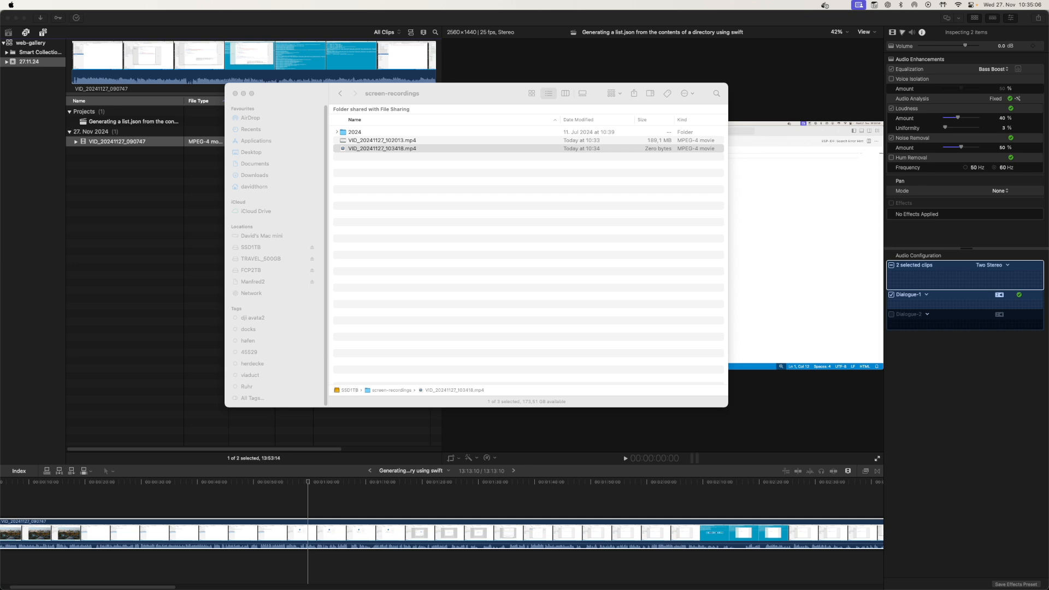
click(386, 150)
key(Up)
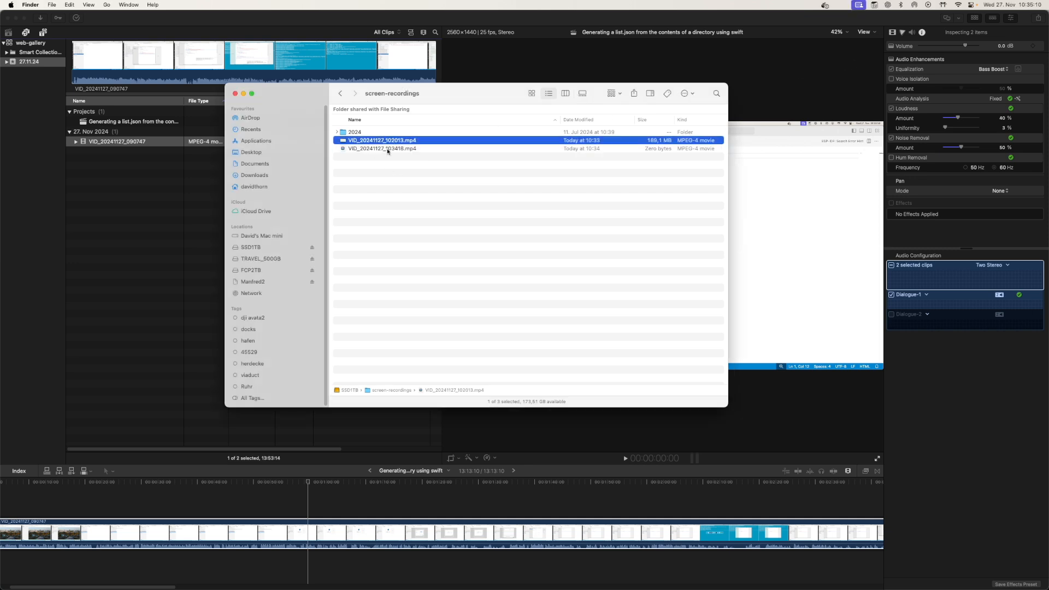
key(Down)
key(space)
click(421, 239)
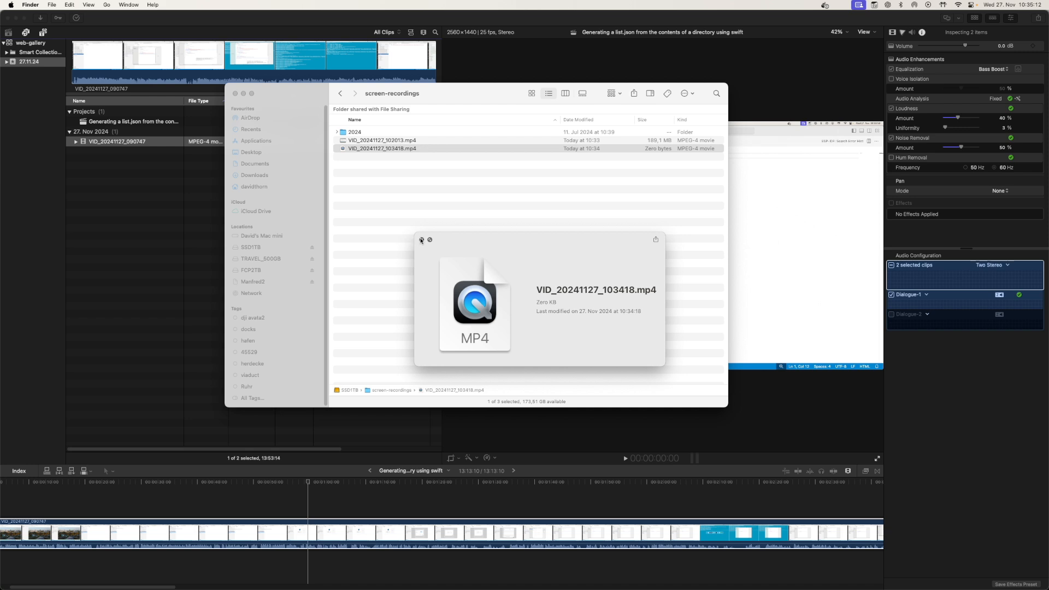
key(Up)
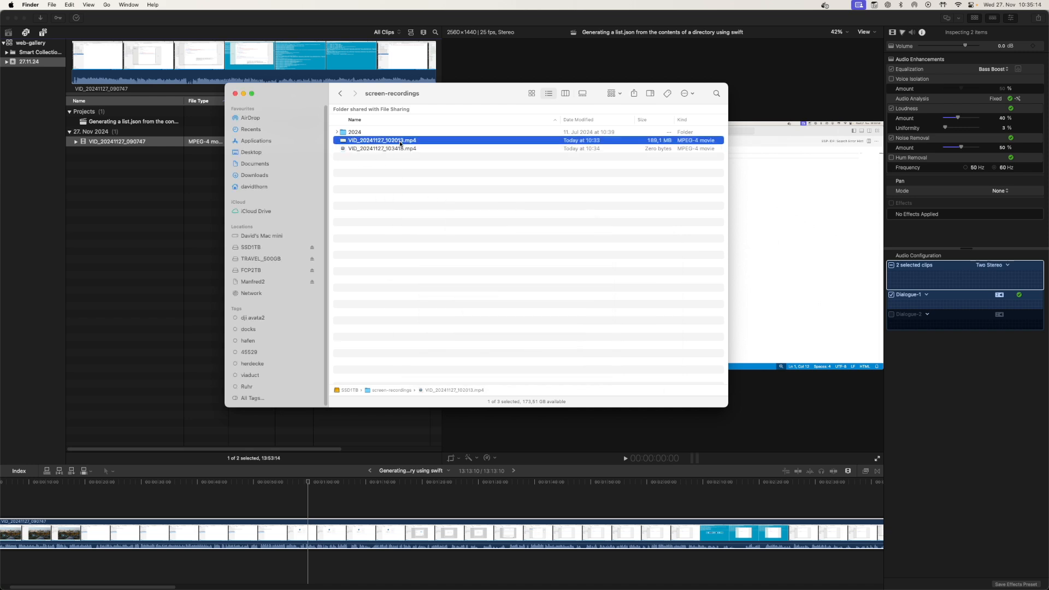
Open the 27 folder holding VID_20241127_102013.mp4 in a second Finder window beside Final Cut Pro
key(super+Tab)
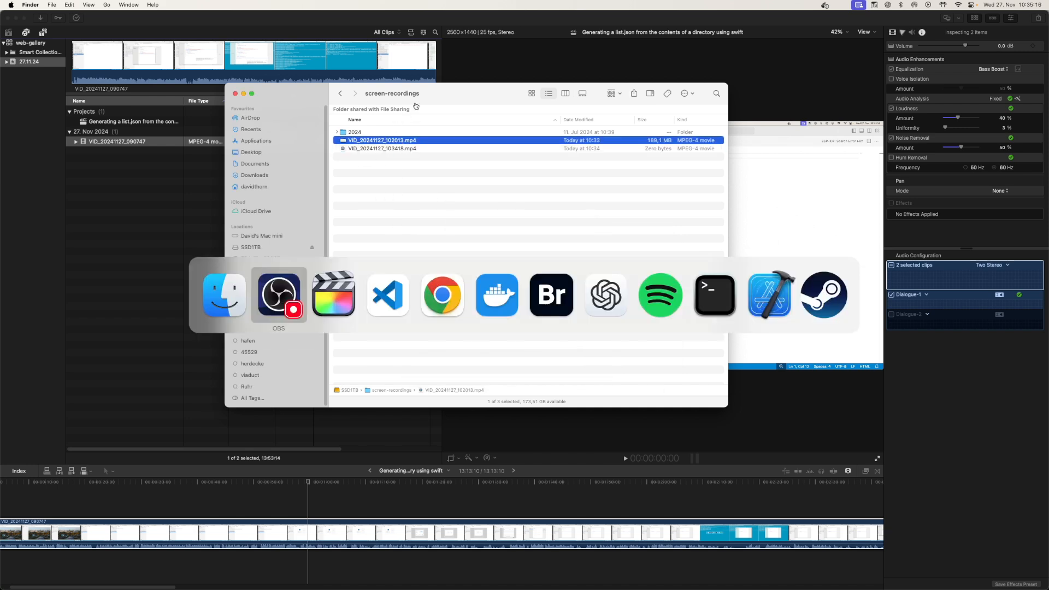
key(super+shift+Tab)
drag(1048, 129, 437, 182)
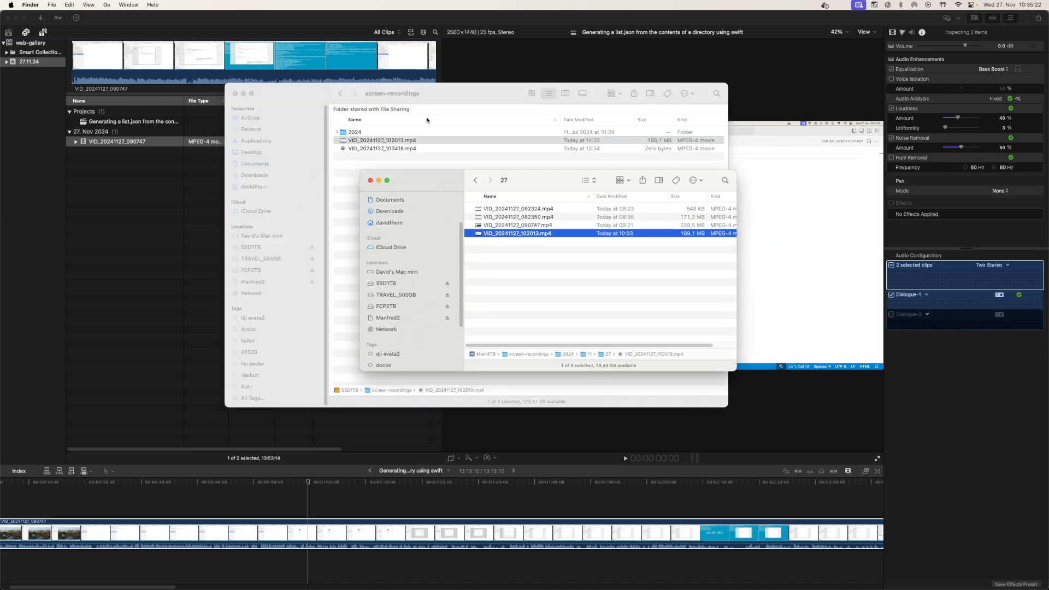
drag(427, 178, 436, 169)
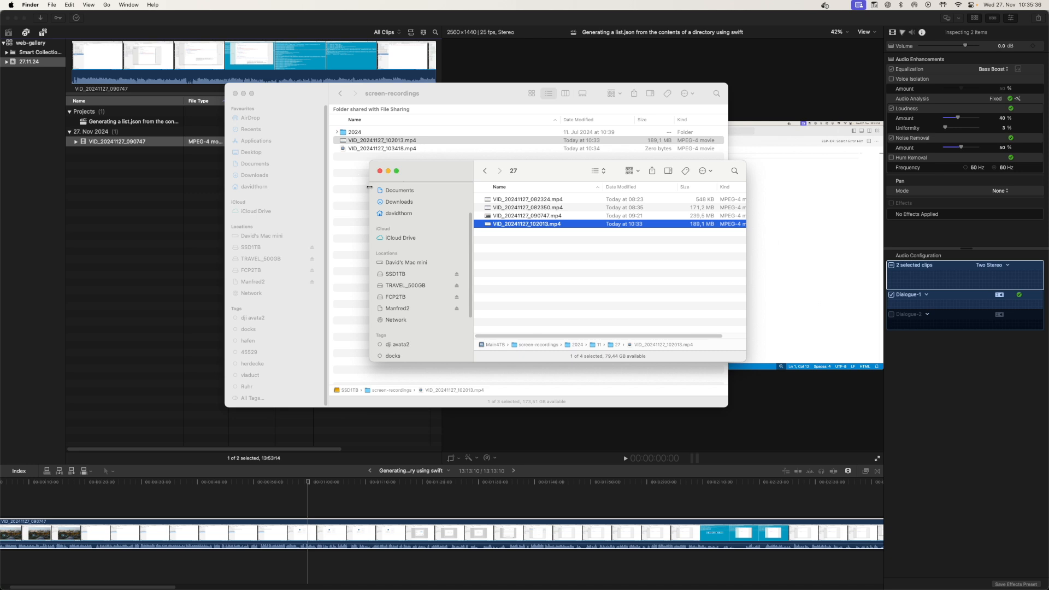
drag(442, 172, 402, 171)
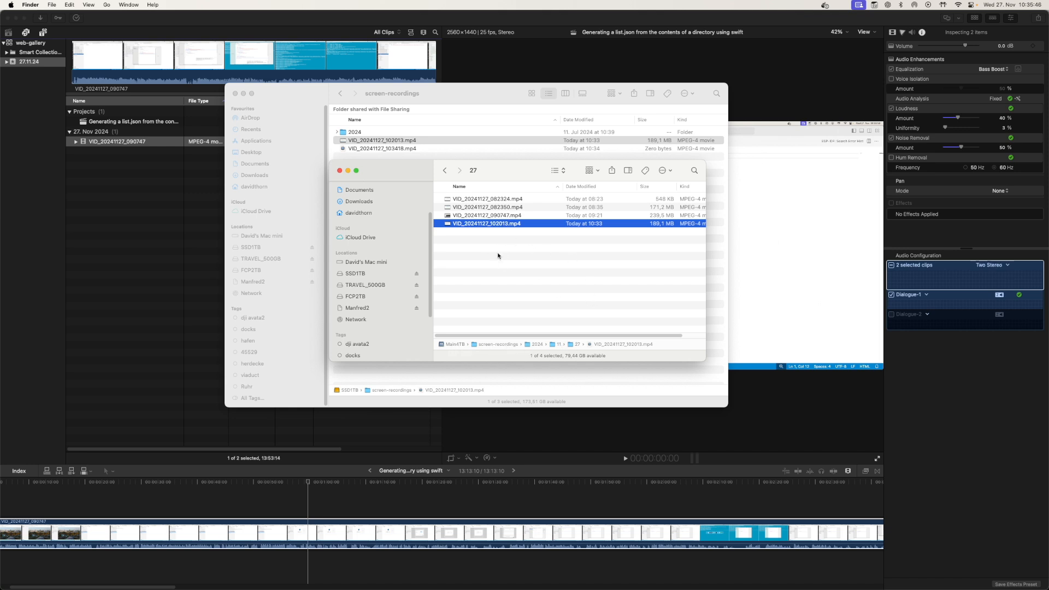
click(465, 97)
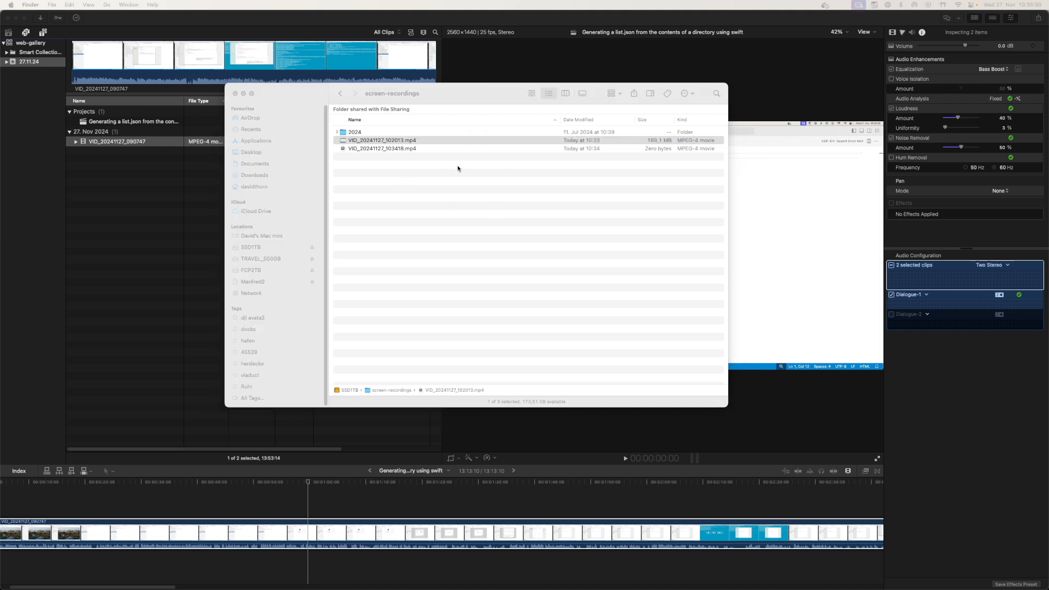
key(super+Tab)
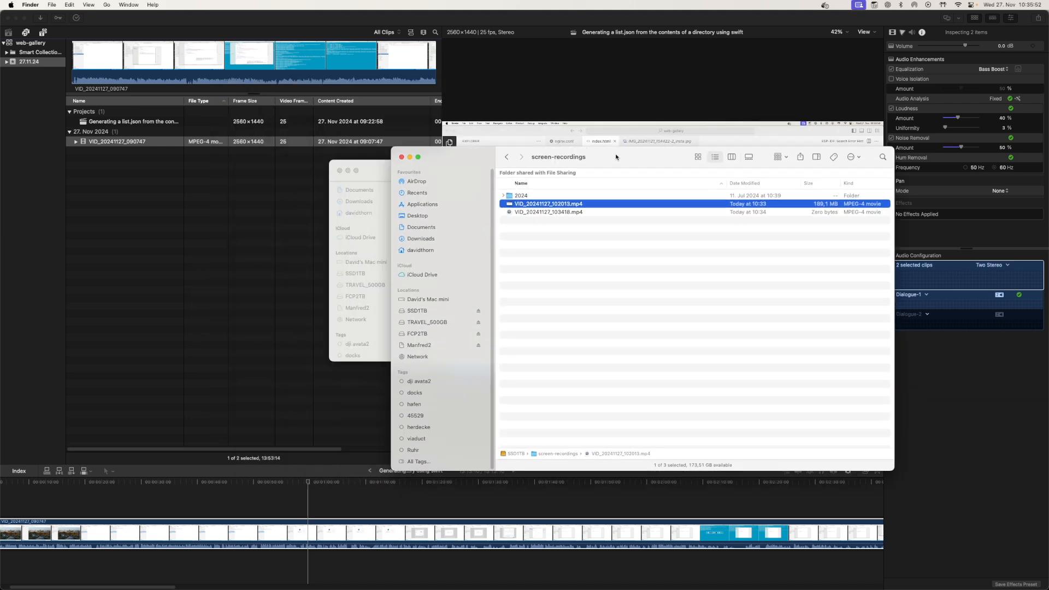
drag(383, 165, 518, 189)
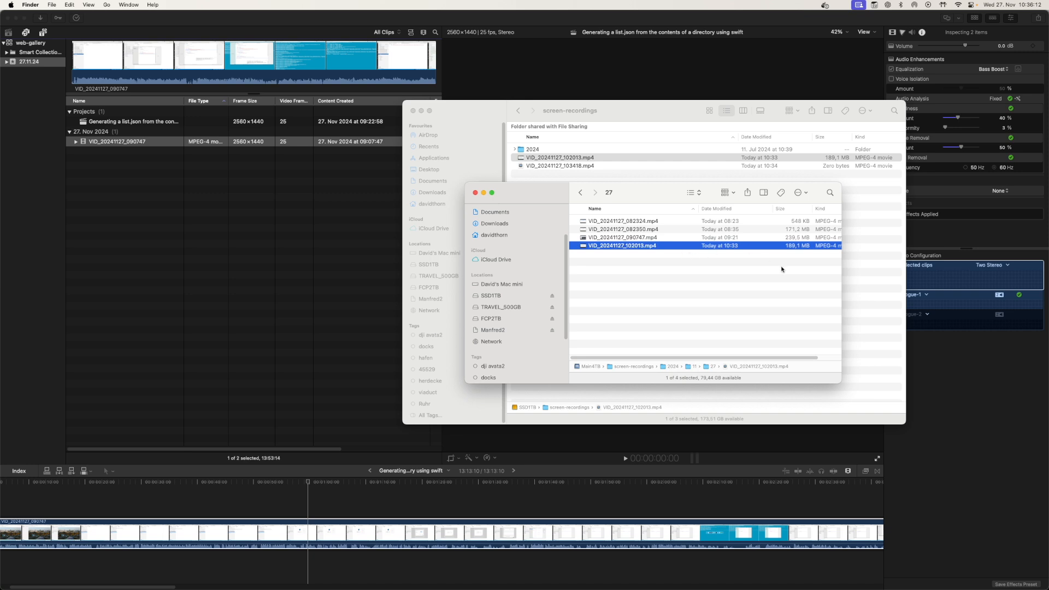
drag(643, 202, 658, 200)
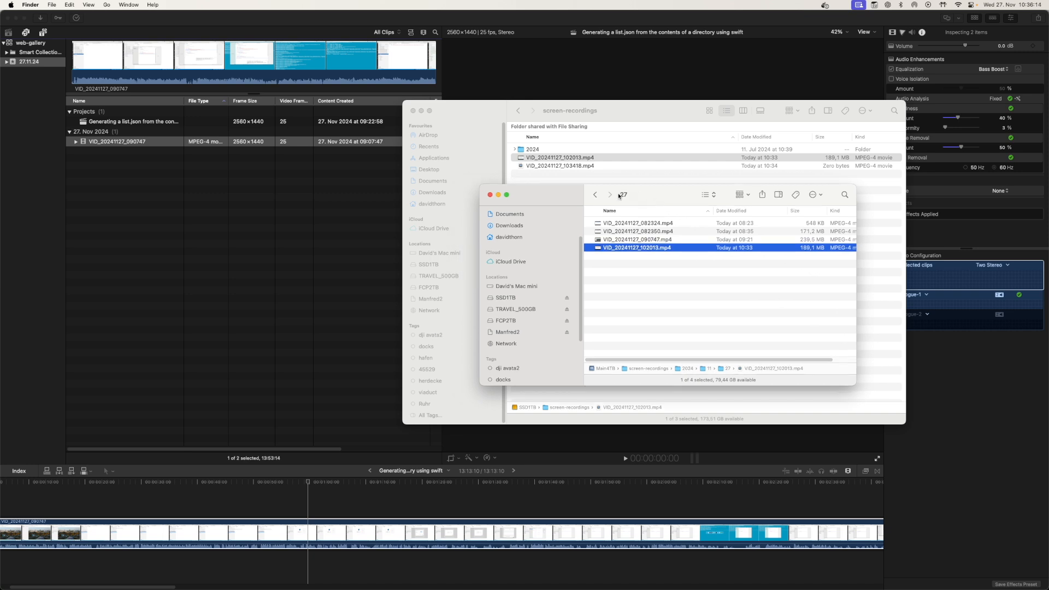
Import VID_20241127_102013.mp4 from the 27 folder into the 27.11.24 event's browser
click(311, 221)
key(super+Tab)
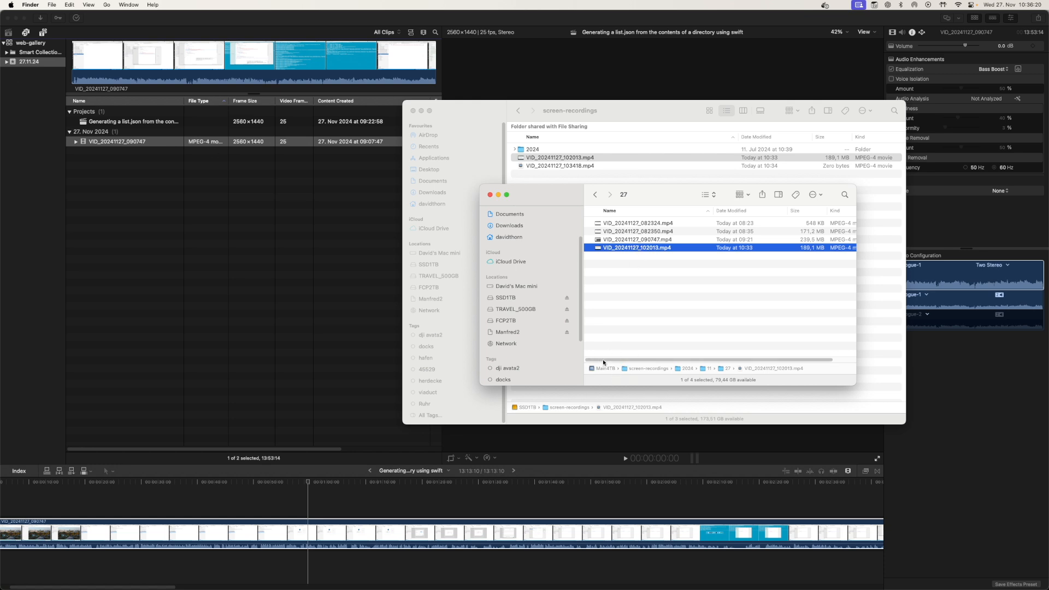
drag(626, 247, 122, 215)
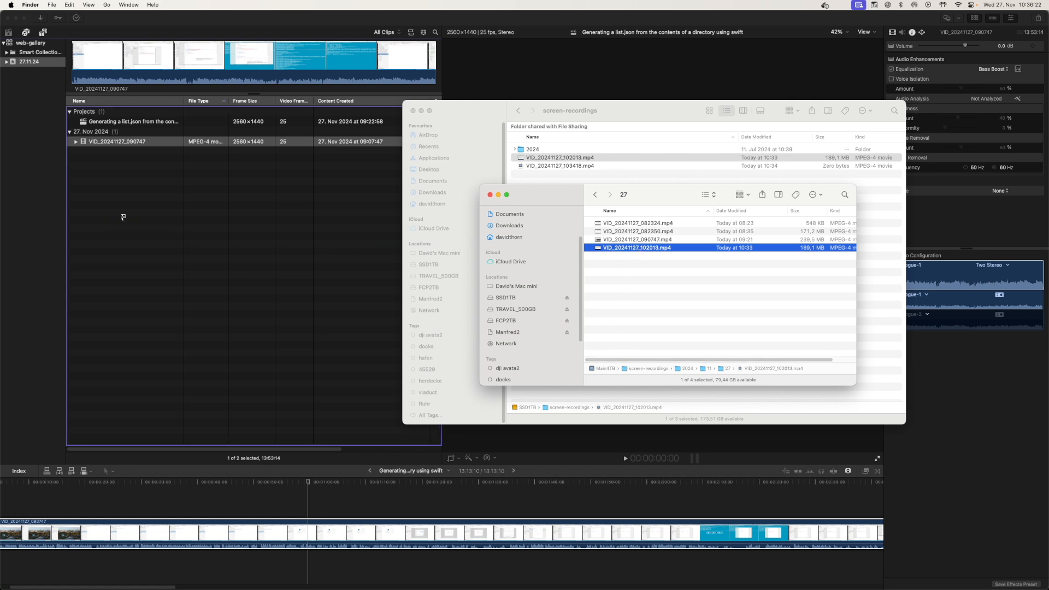
click(146, 174)
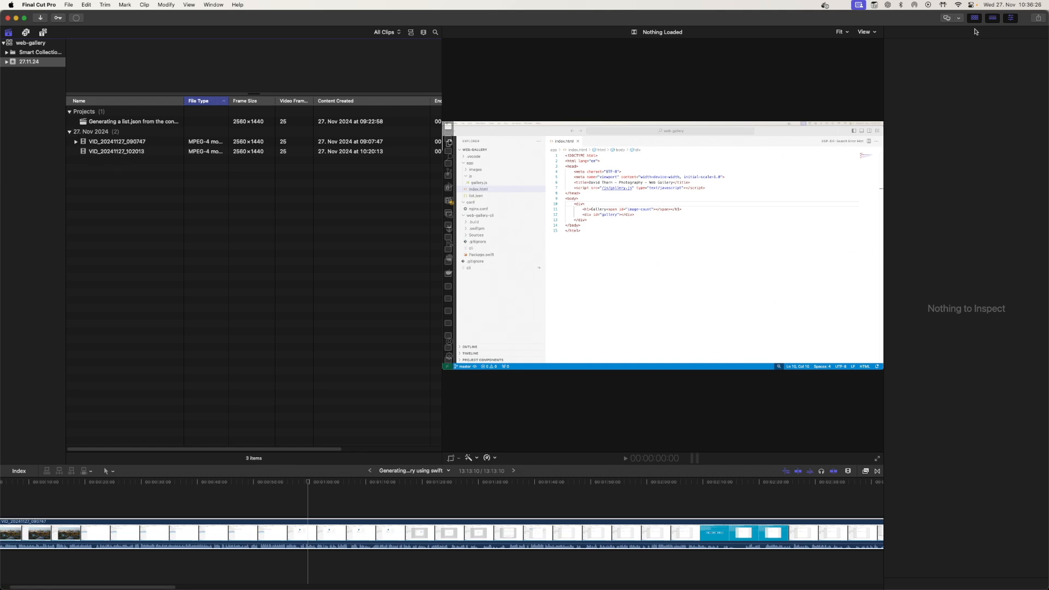
Select the imported clip and examine its info inspector and its context-menu options
click(120, 153)
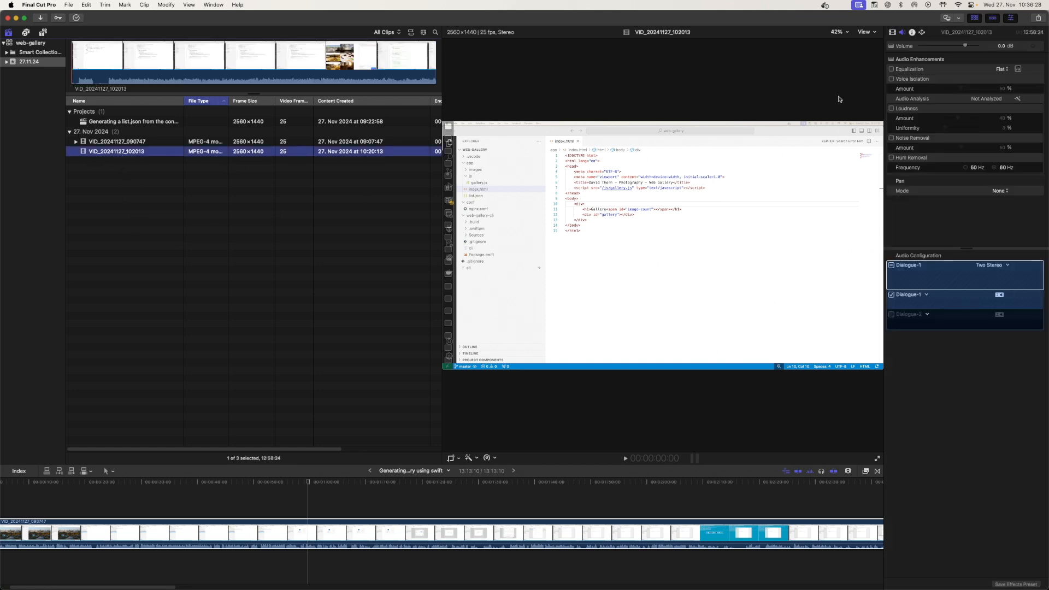
click(912, 32)
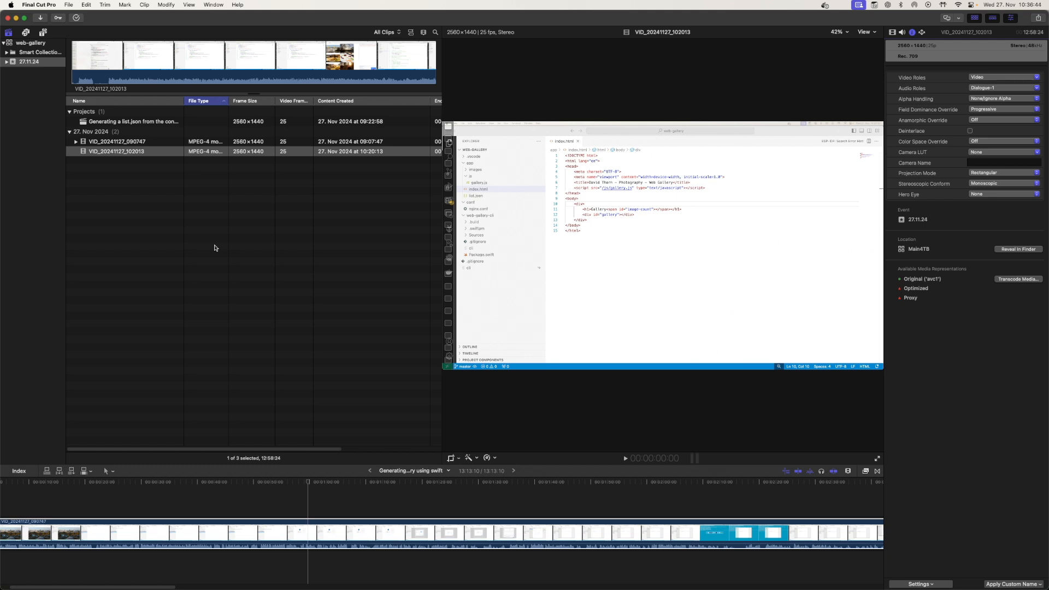
right_click(125, 159)
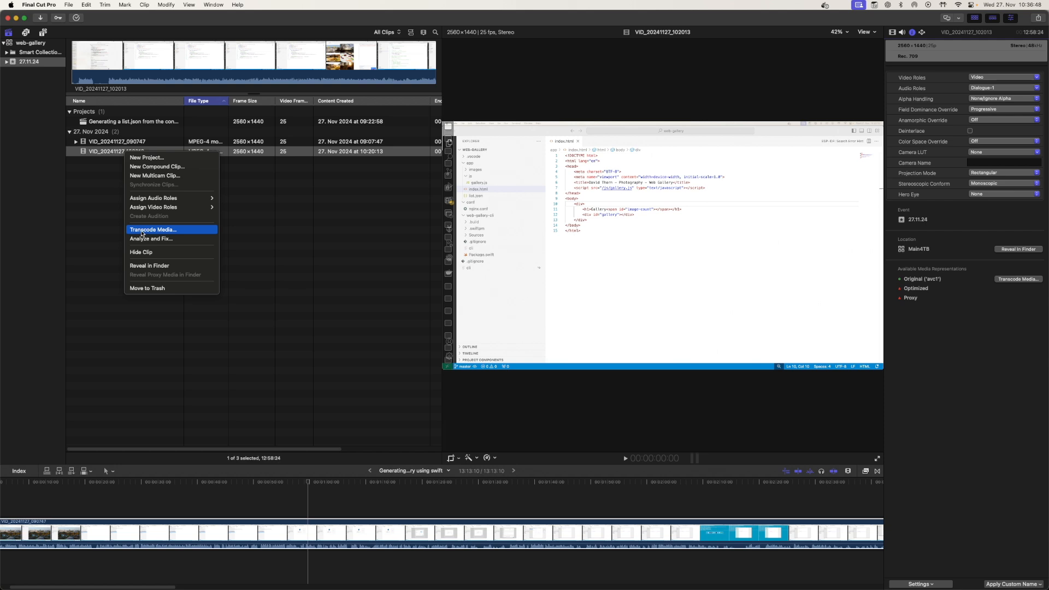
key(Escape)
Examine the FCP2TB drive in Finder and in Disk Utility
key(super+Tab)
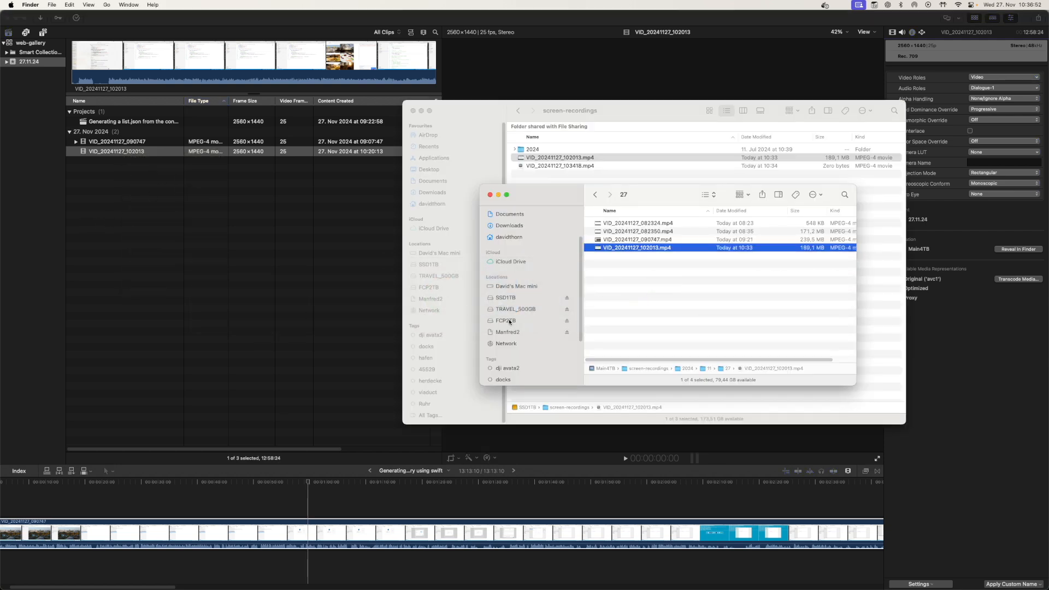
click(509, 322)
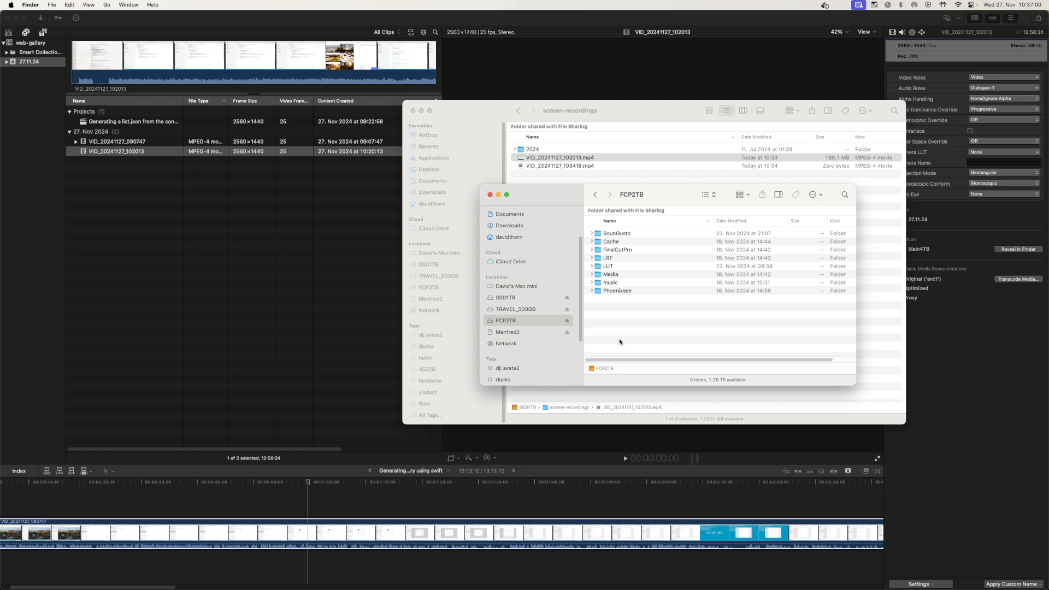
key(super+space)
text(disk)
key(Return)
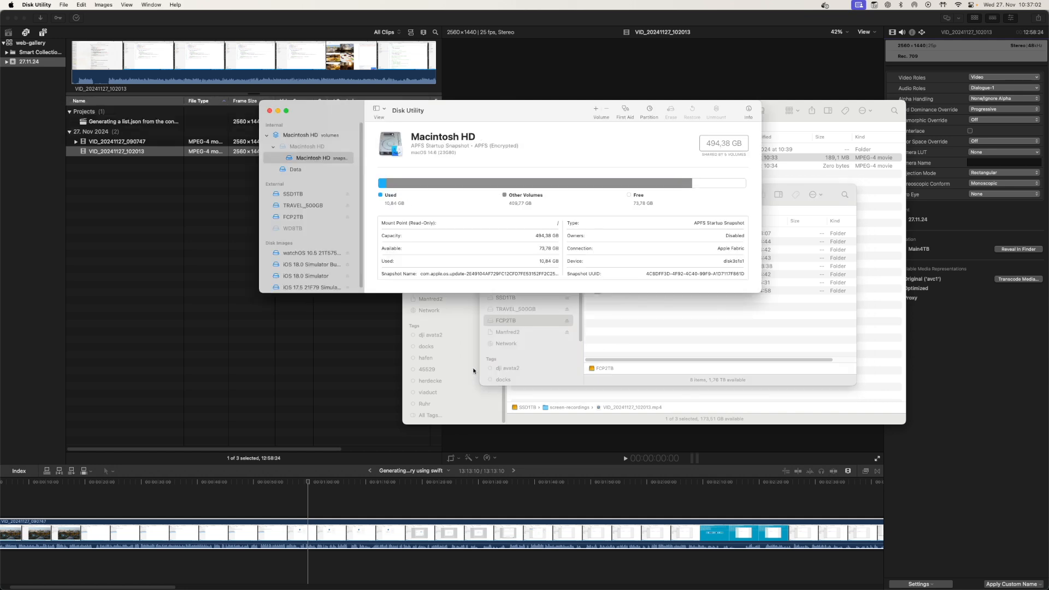
click(335, 213)
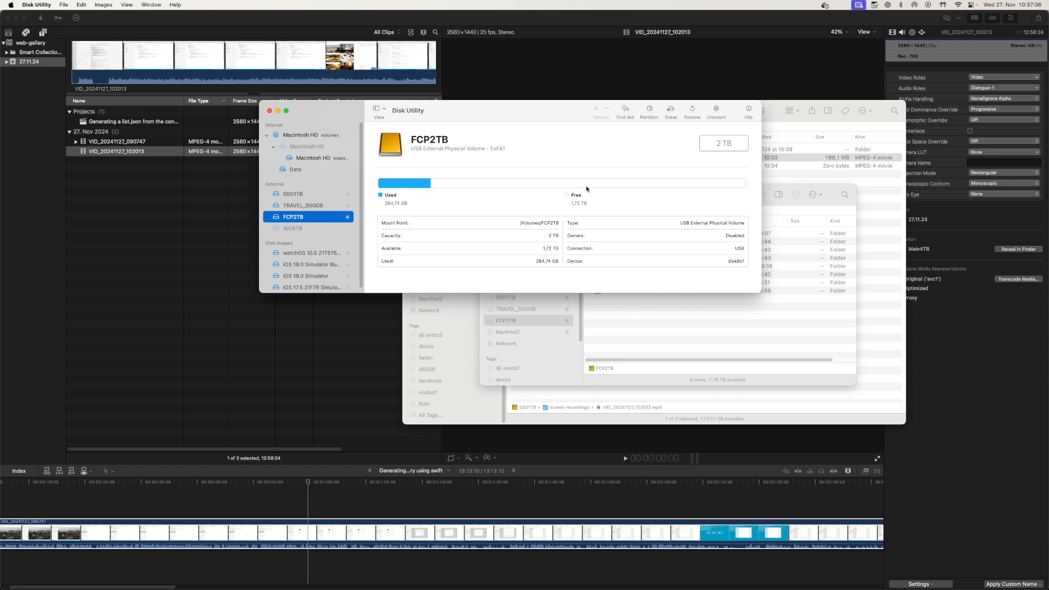
Open System Information and examine the USB device tree entry for the Extreme SSAE drive
key(super+space)
text(sy)
key(Return)
click(586, 303)
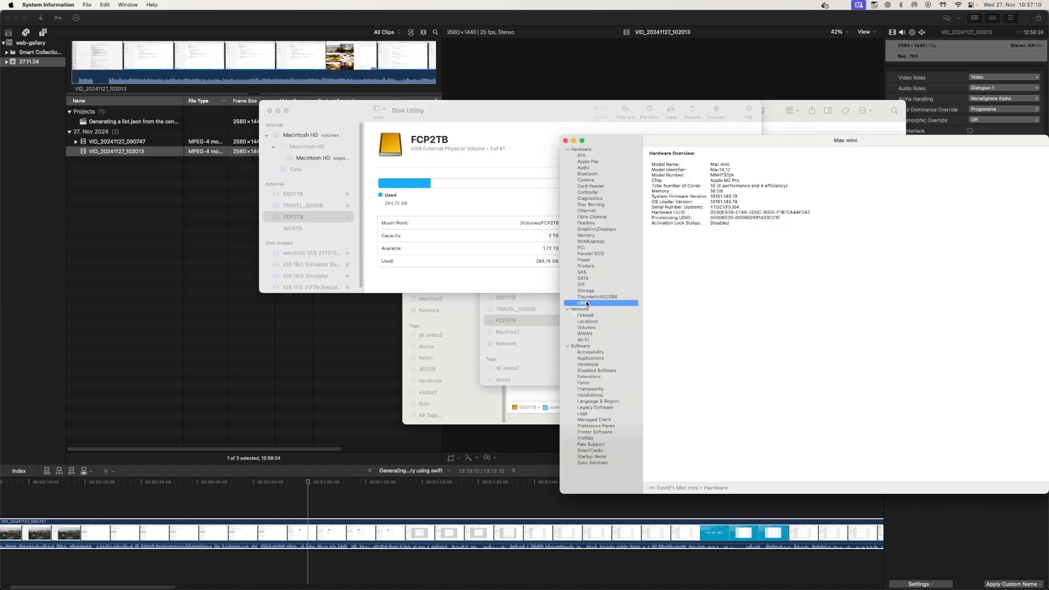
drag(706, 141, 459, 92)
drag(525, 157, 538, 360)
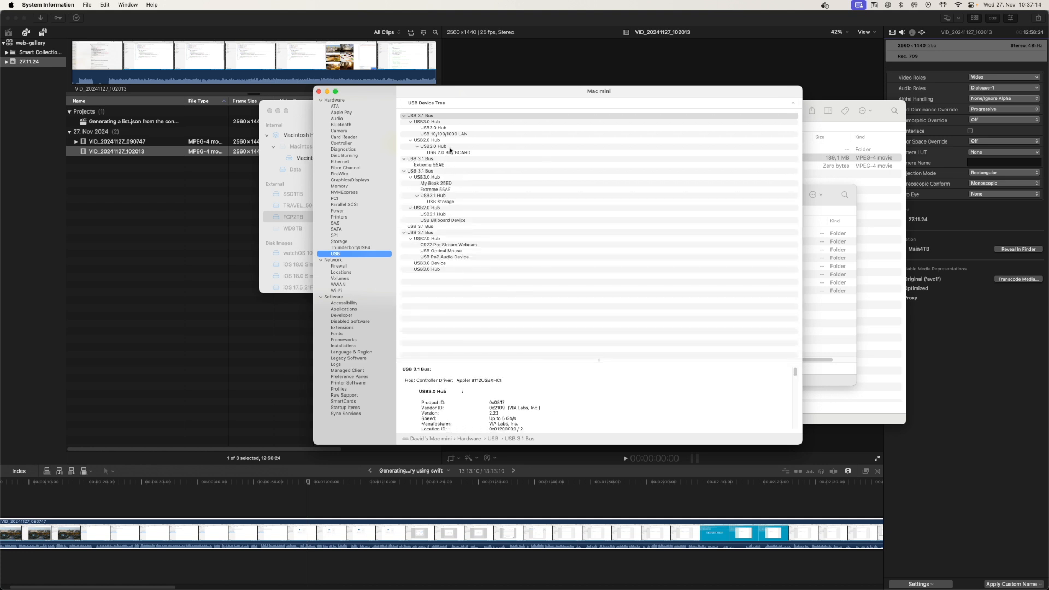
click(446, 189)
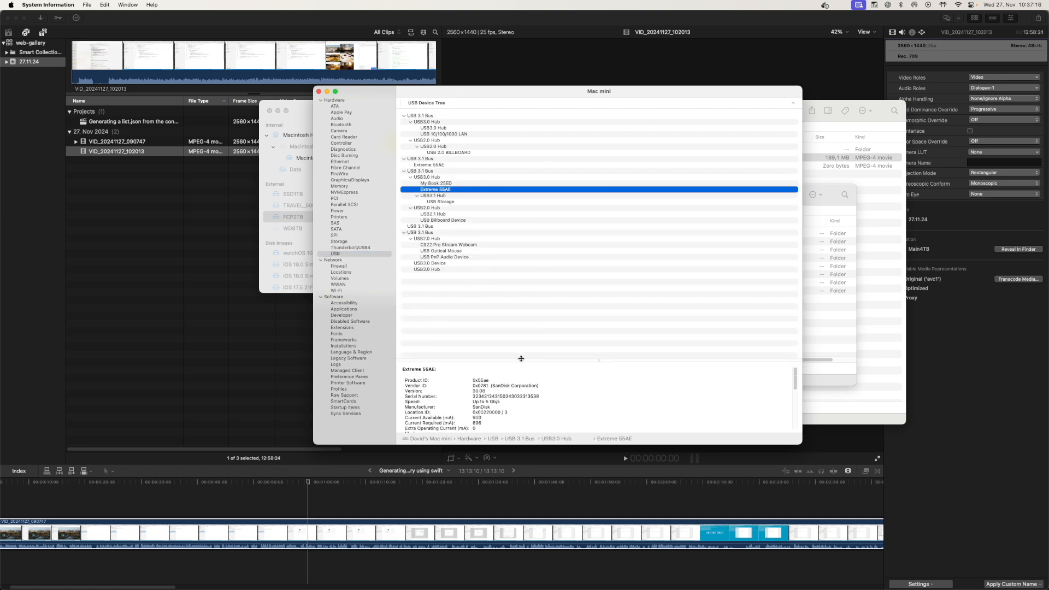
drag(513, 361, 514, 267)
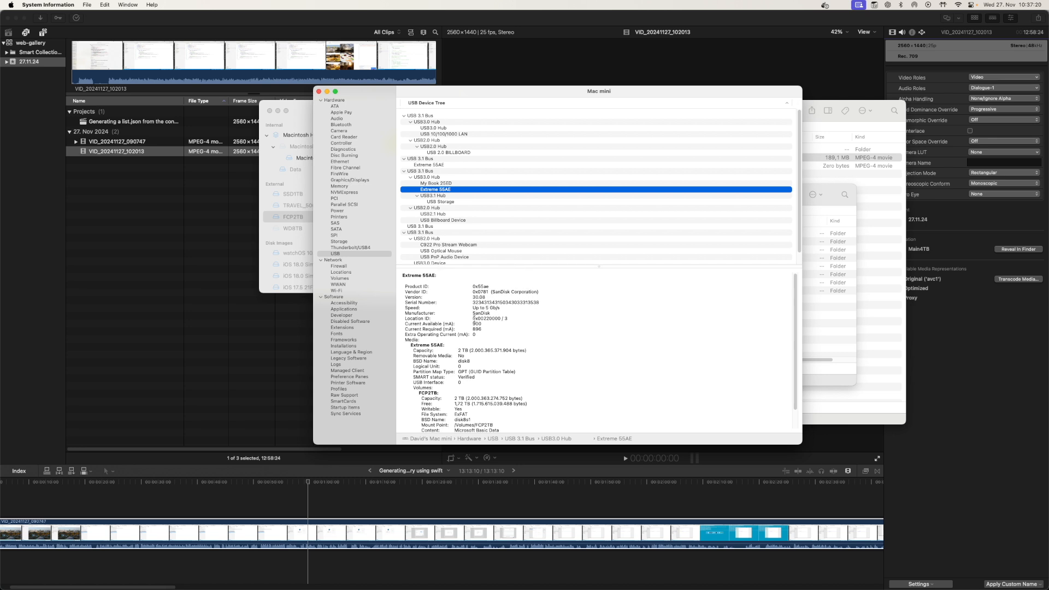
drag(519, 265, 522, 228)
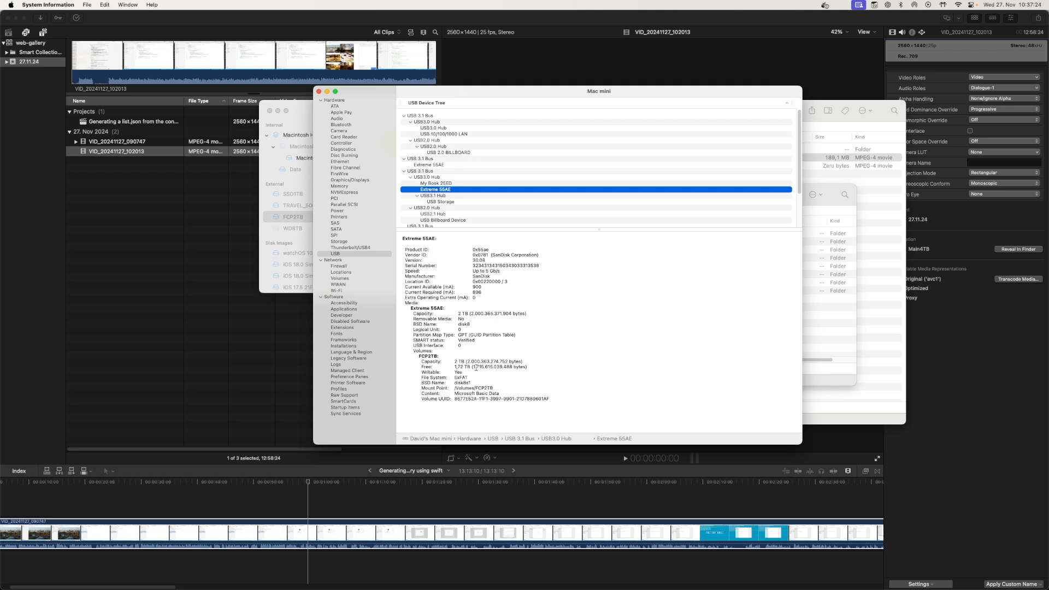
click(318, 91)
Close Disk Utility and the FCP2TB Finder window, returning to the imported clip in Final Cut Pro
drag(321, 117, 356, 125)
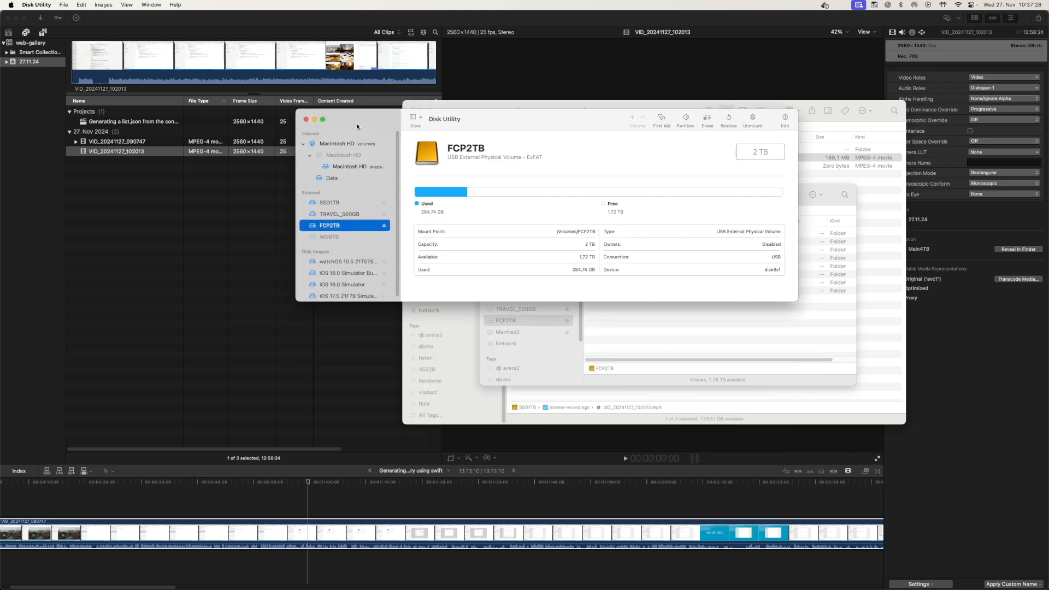
click(306, 120)
drag(545, 195, 527, 193)
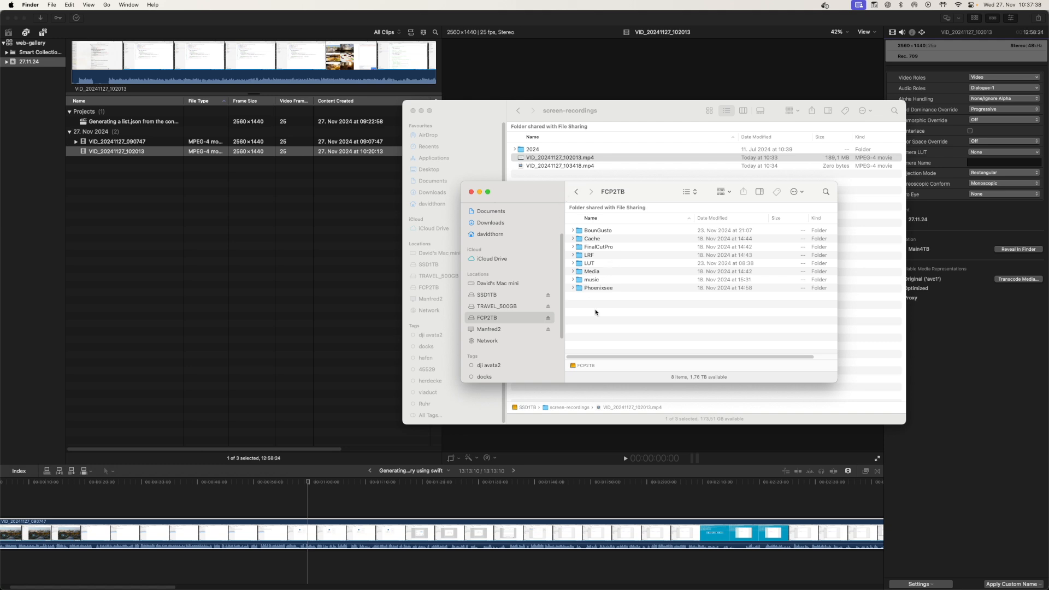
click(471, 191)
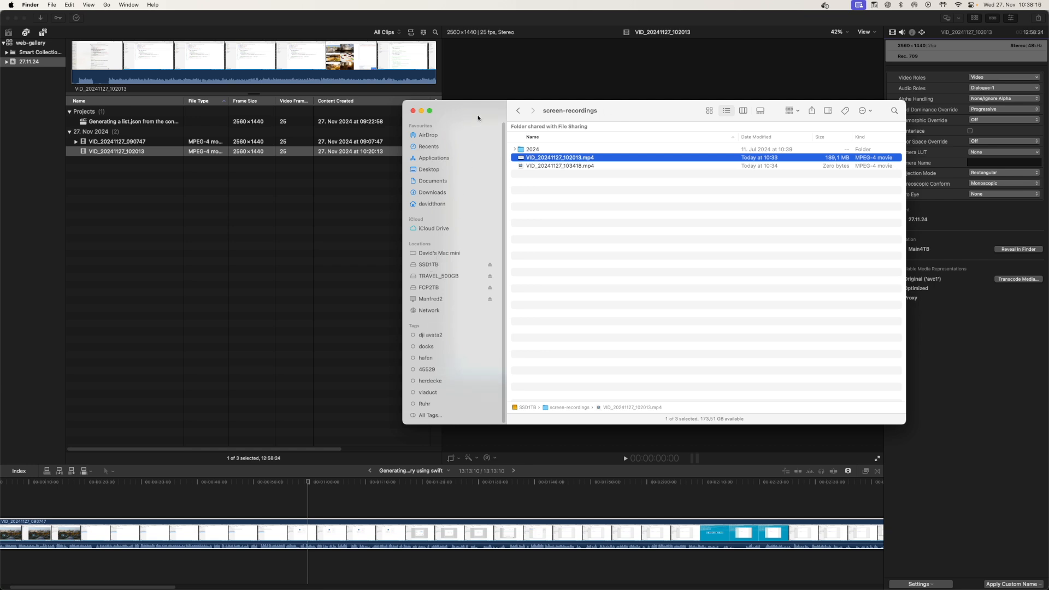
drag(478, 117, 485, 121)
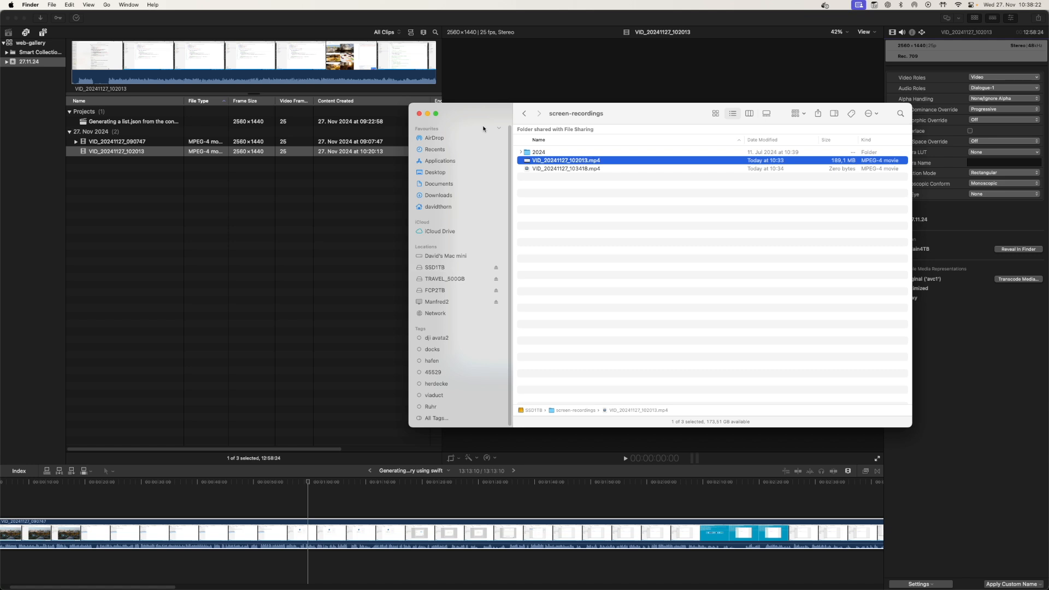
drag(486, 116, 513, 104)
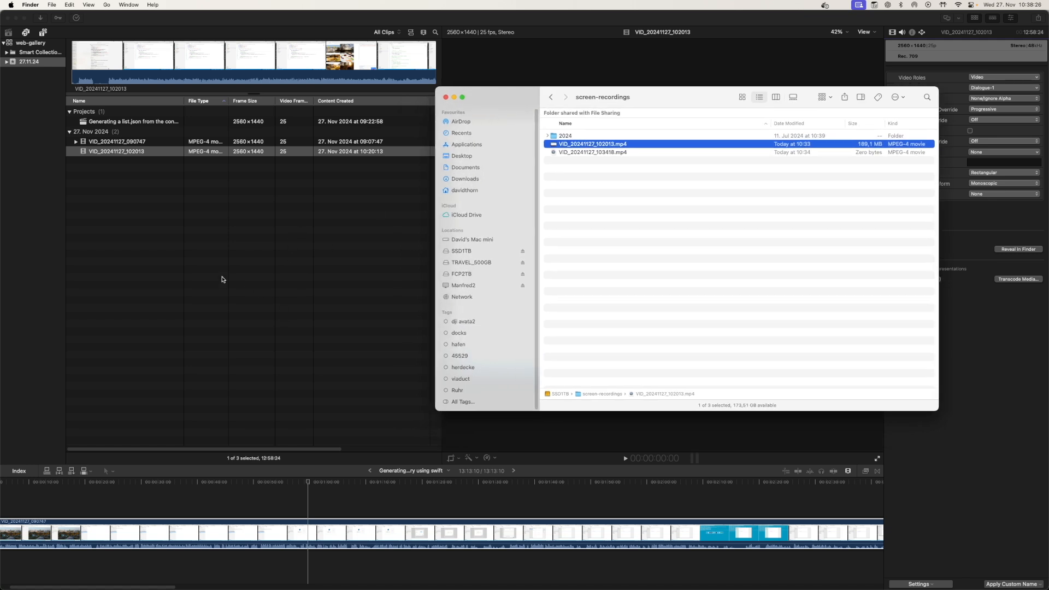
click(194, 236)
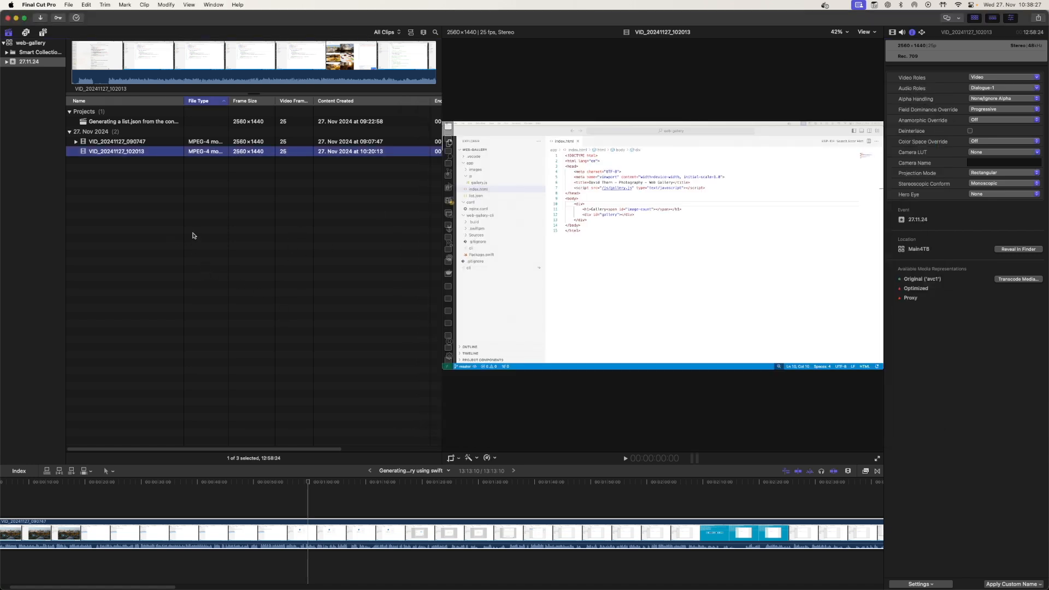
right_click(127, 151)
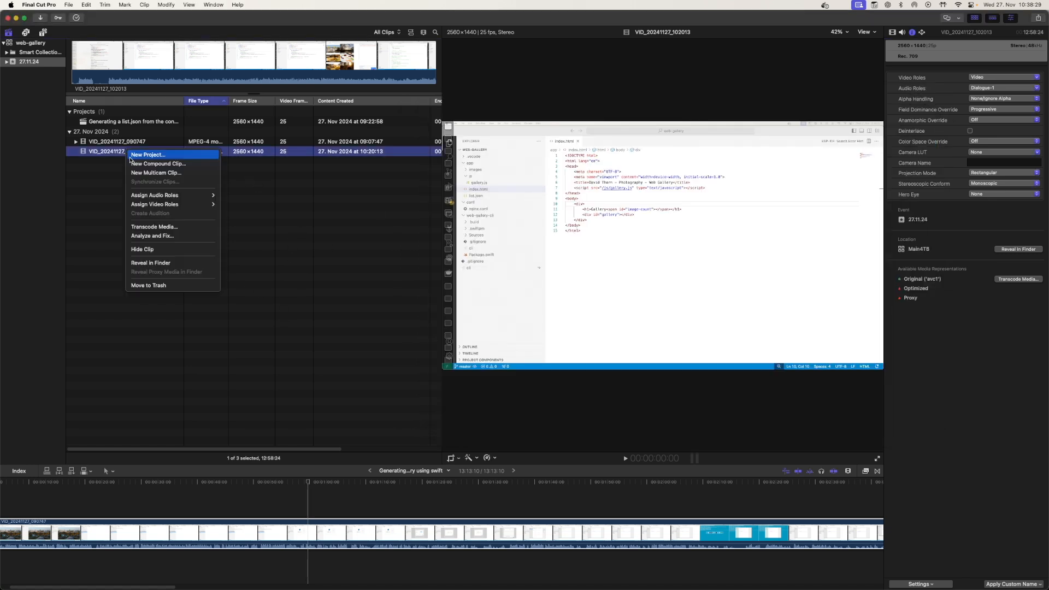
click(153, 228)
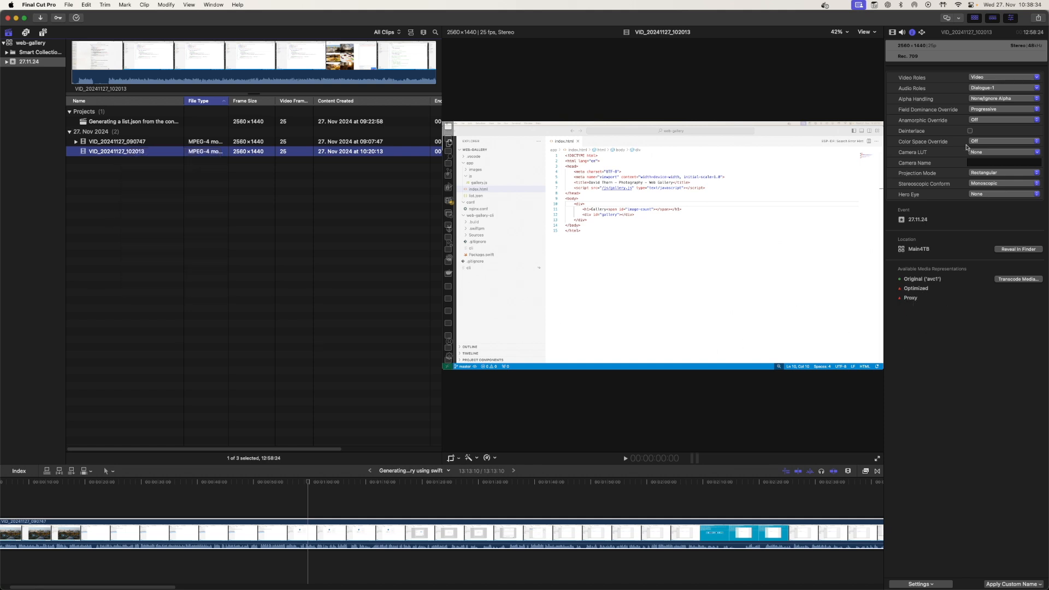
click(169, 246)
Start a new project from the clip, named 'Loading the list.json file using javascript', with a 25p frame rate
click(122, 153)
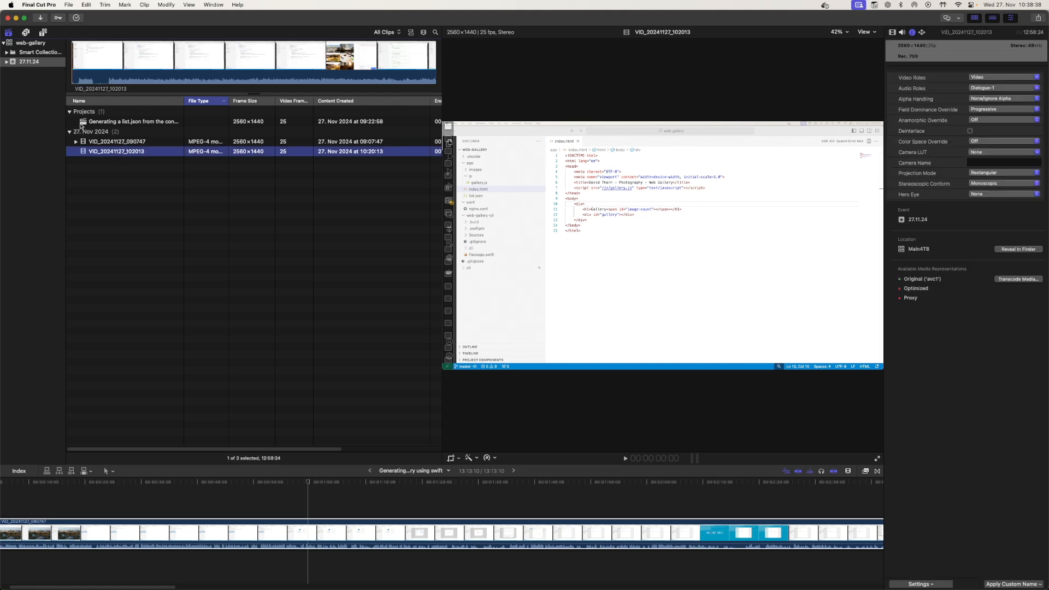
right_click(125, 157)
click(164, 157)
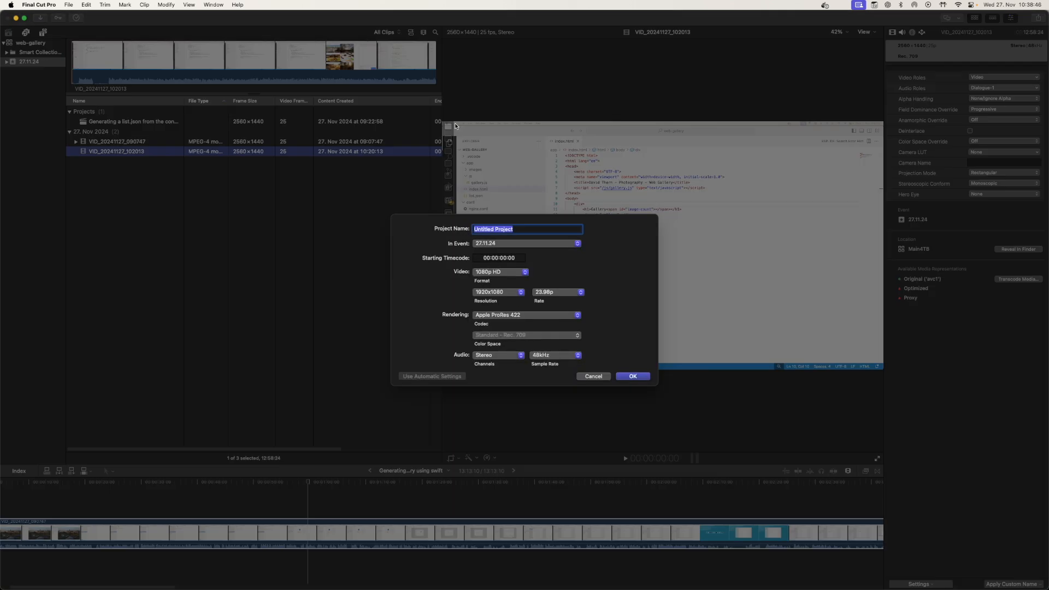
text(Load)
click(557, 294)
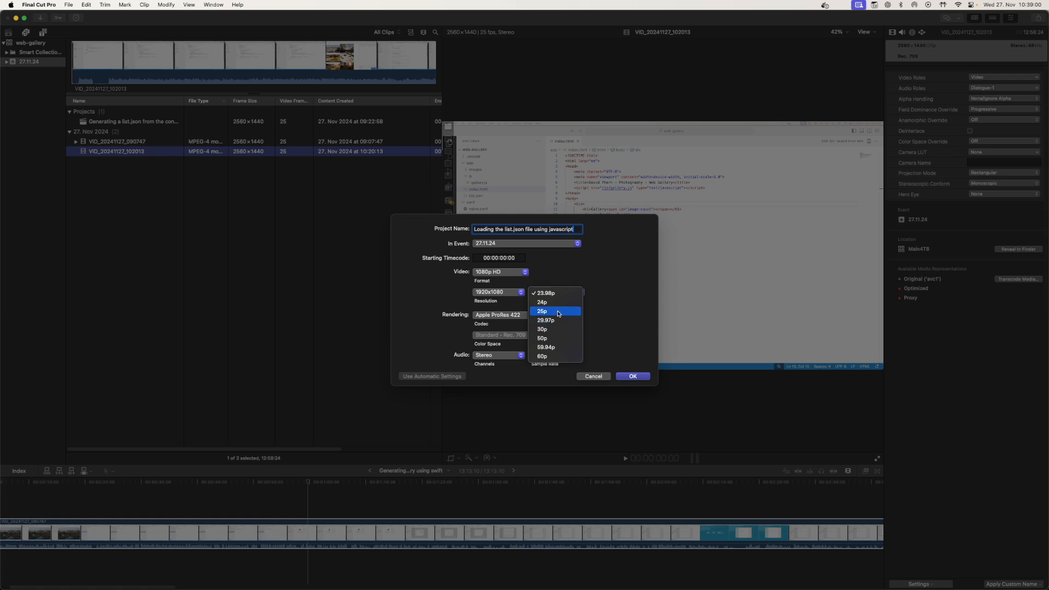
click(559, 313)
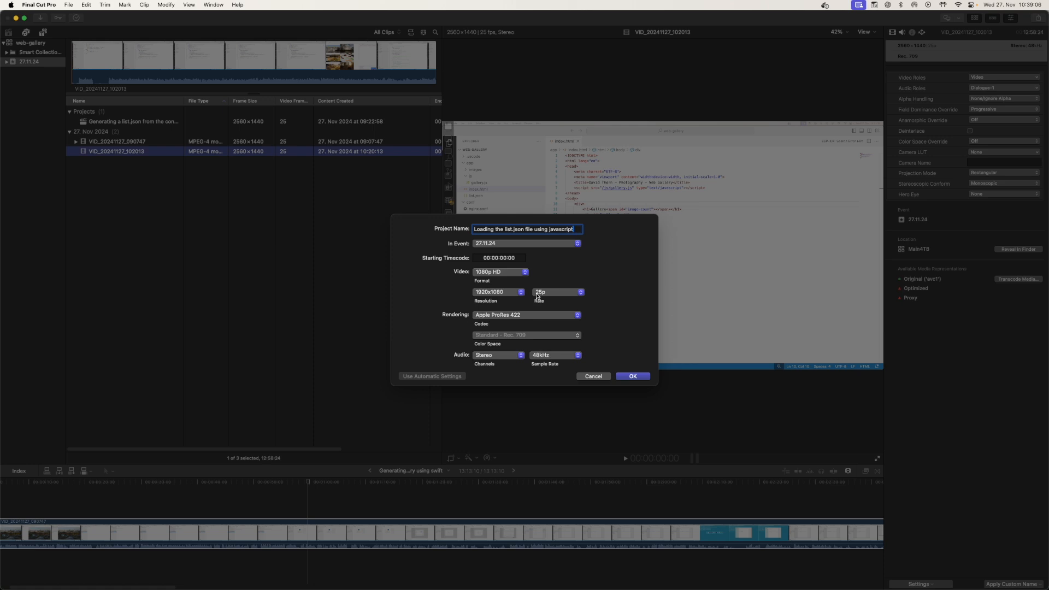
Switch the project's video format to Custom at 2560 x 1440 and create the project
click(504, 294)
click(480, 293)
click(498, 271)
click(498, 396)
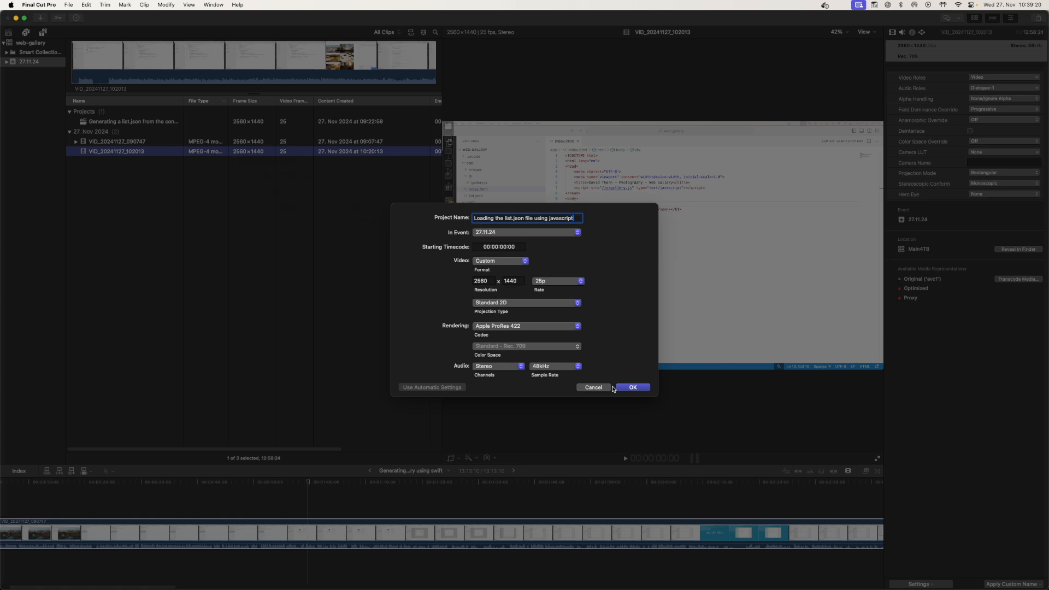
click(633, 387)
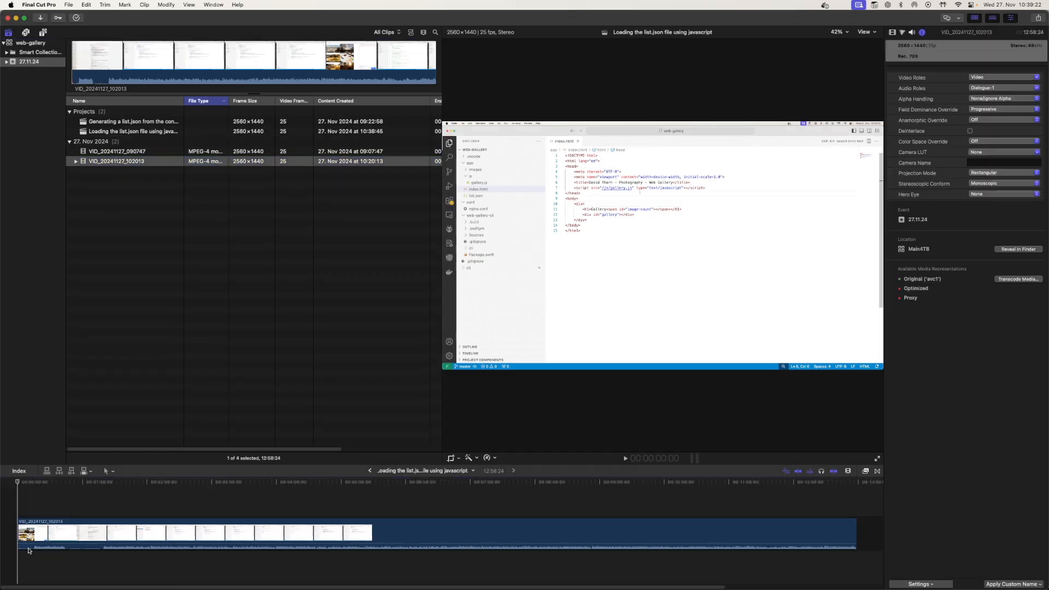
Select the clip in the timeline, open its audio inspector and apply the automatic audio enhancement
drag(21, 486, 85, 491)
click(247, 540)
click(912, 32)
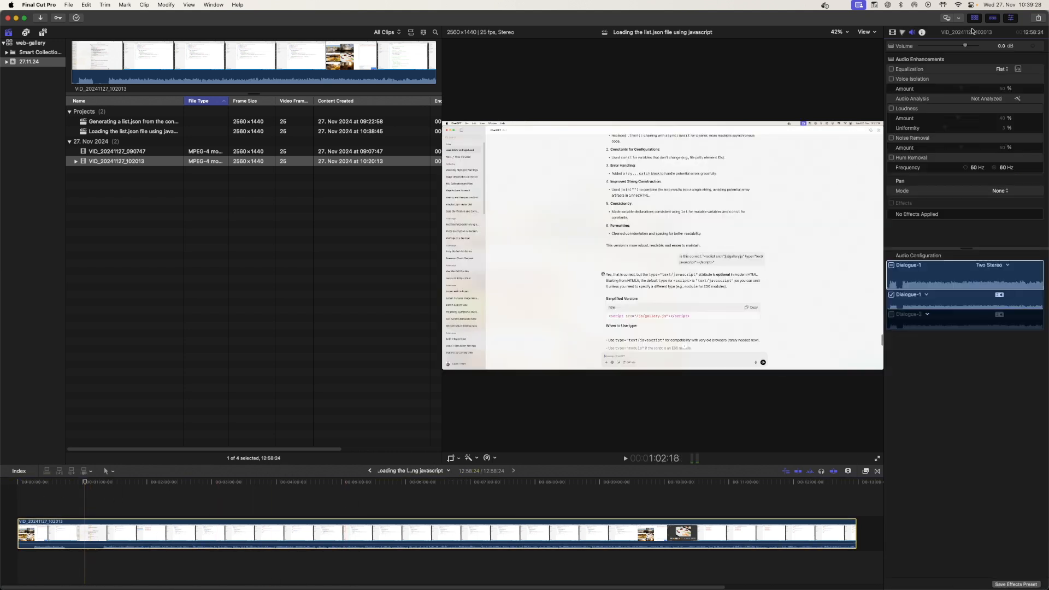
click(1015, 98)
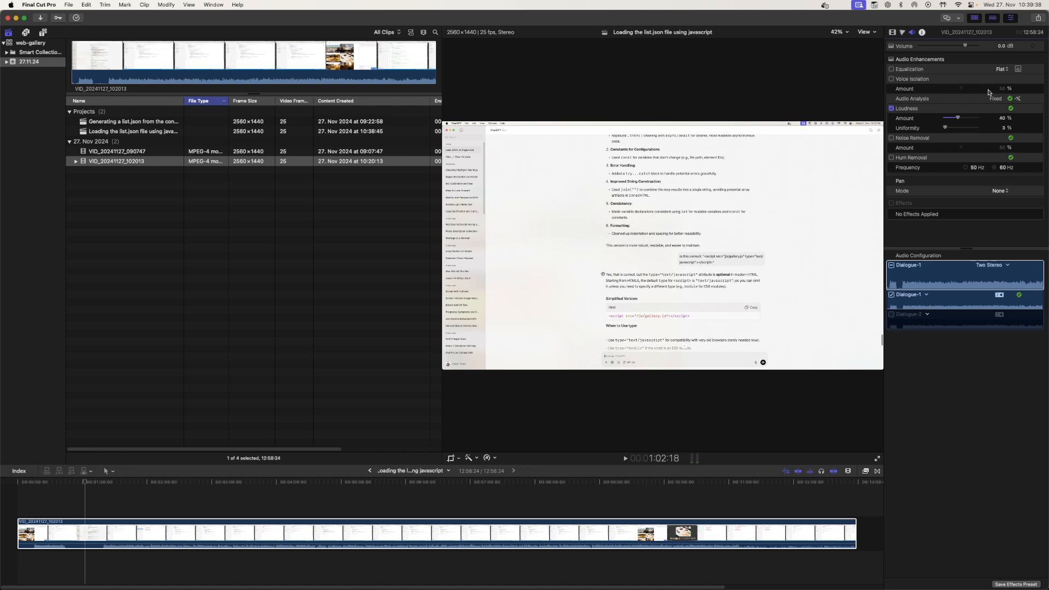
Set the clip's equalization to Bass Boost and enable Noise Removal
click(1002, 69)
click(1011, 116)
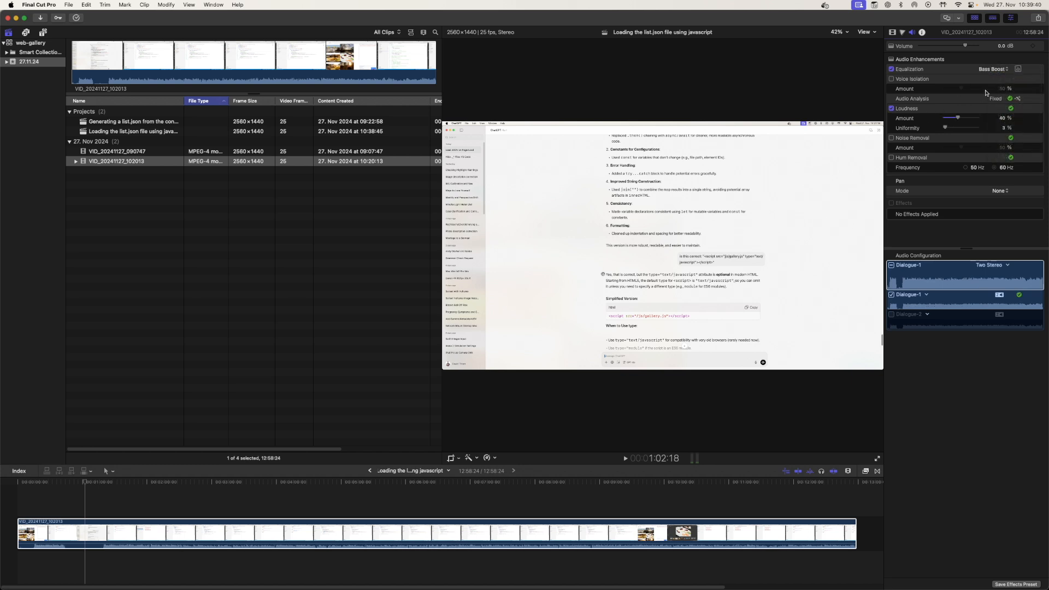
click(910, 139)
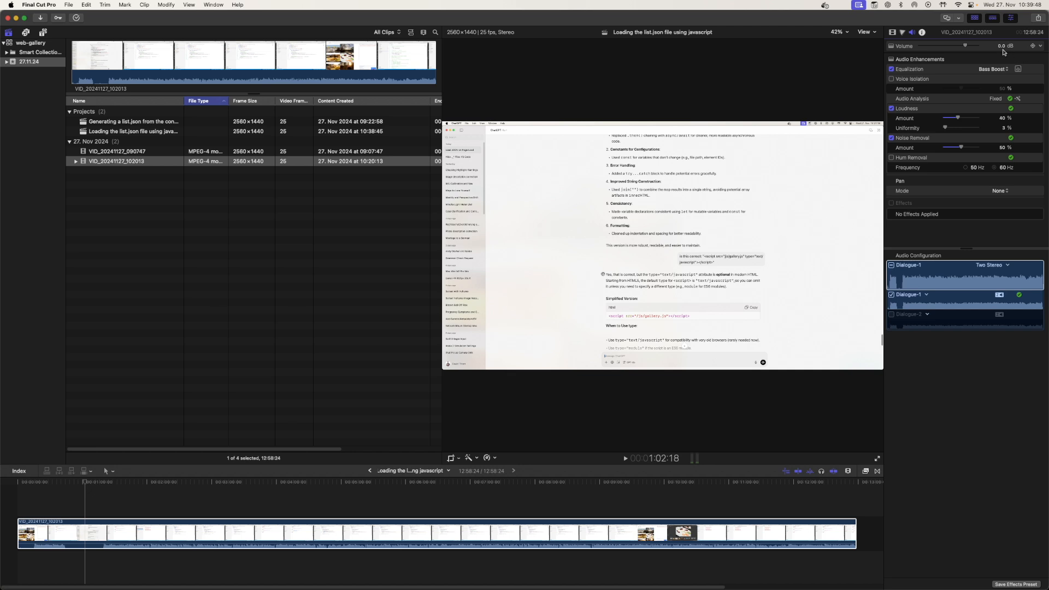
click(1028, 59)
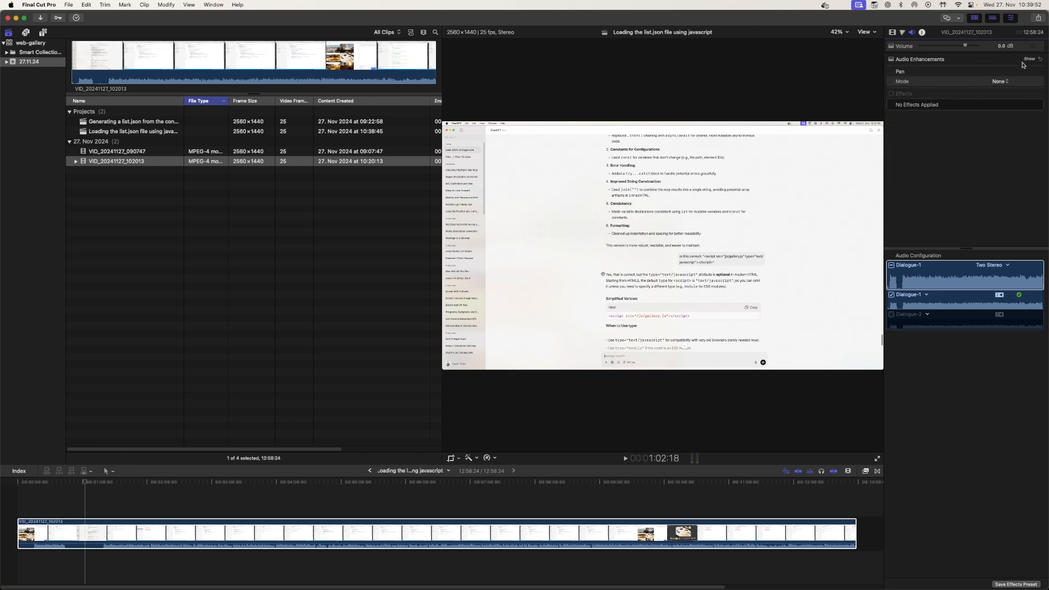
click(1030, 59)
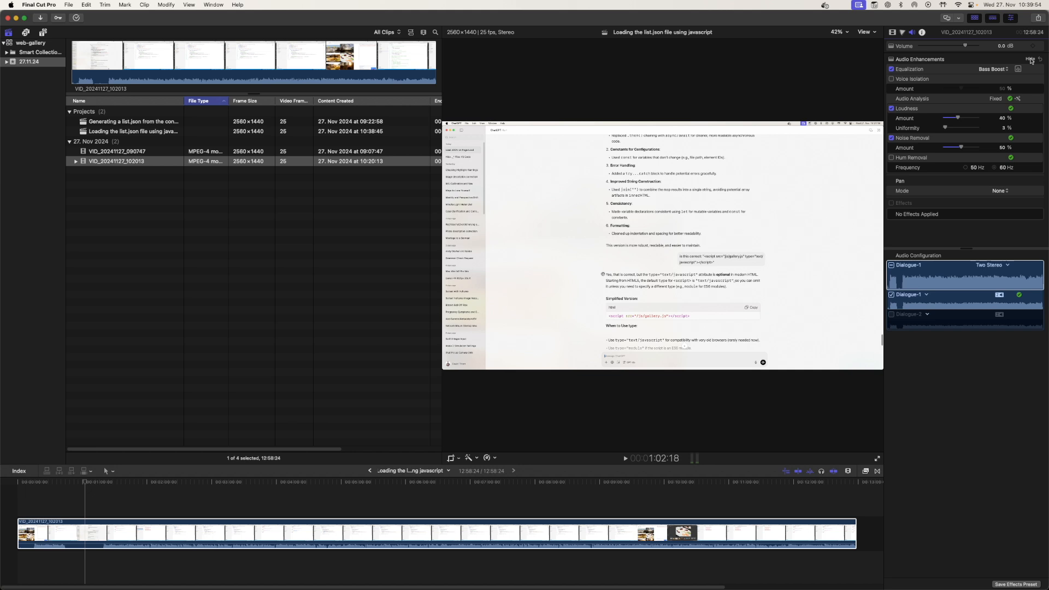
click(1030, 59)
click(1030, 59)
click(1030, 59)
click(1030, 59)
click(1030, 59)
click(1030, 59)
Zoom into the timeline and play back the beginning of the clip
click(87, 483)
drag(86, 483, 32, 487)
key(space)
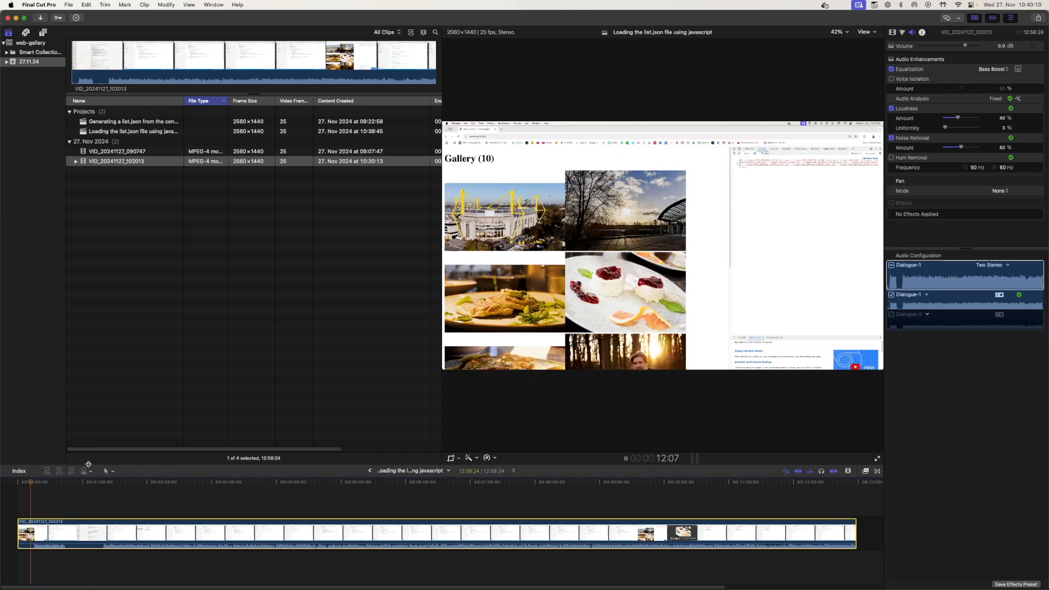
key(super+plus)
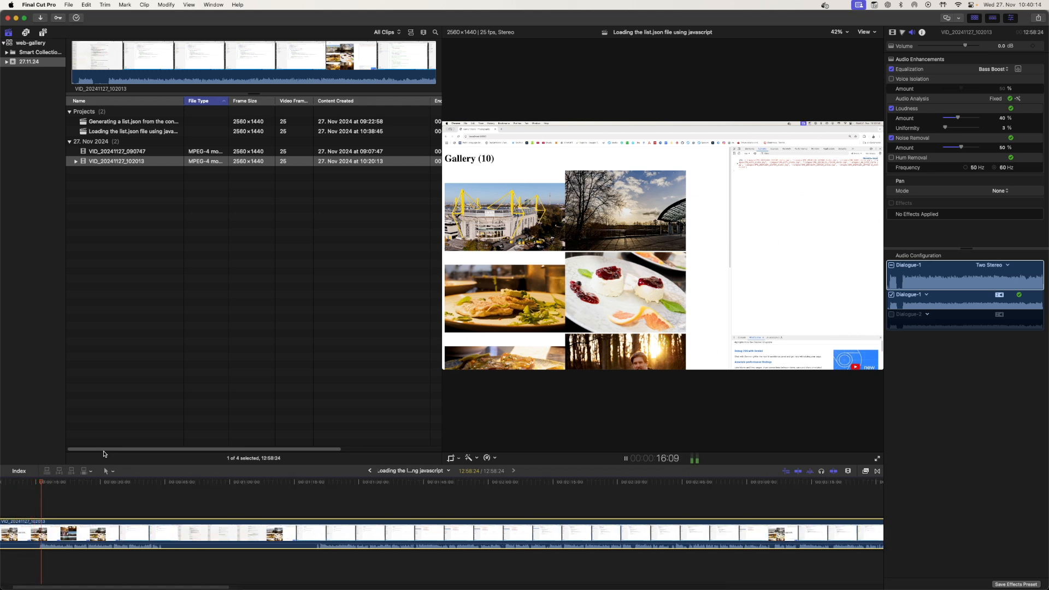
key(space)
Cut the clip at about 15 seconds and delete the opening segment
drag(49, 483, 39, 485)
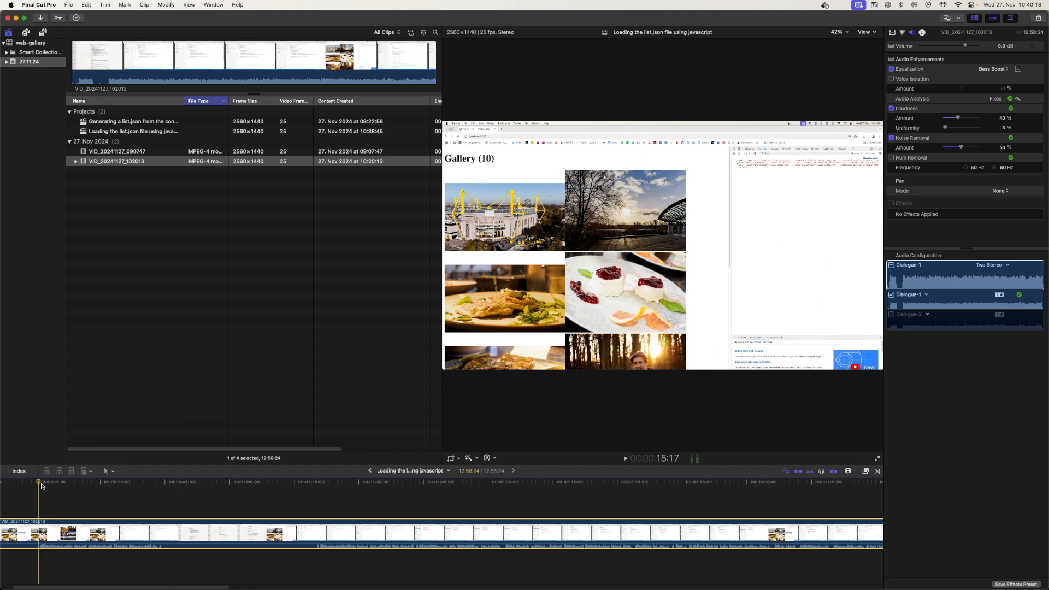
key(super+plus)
click(43, 486)
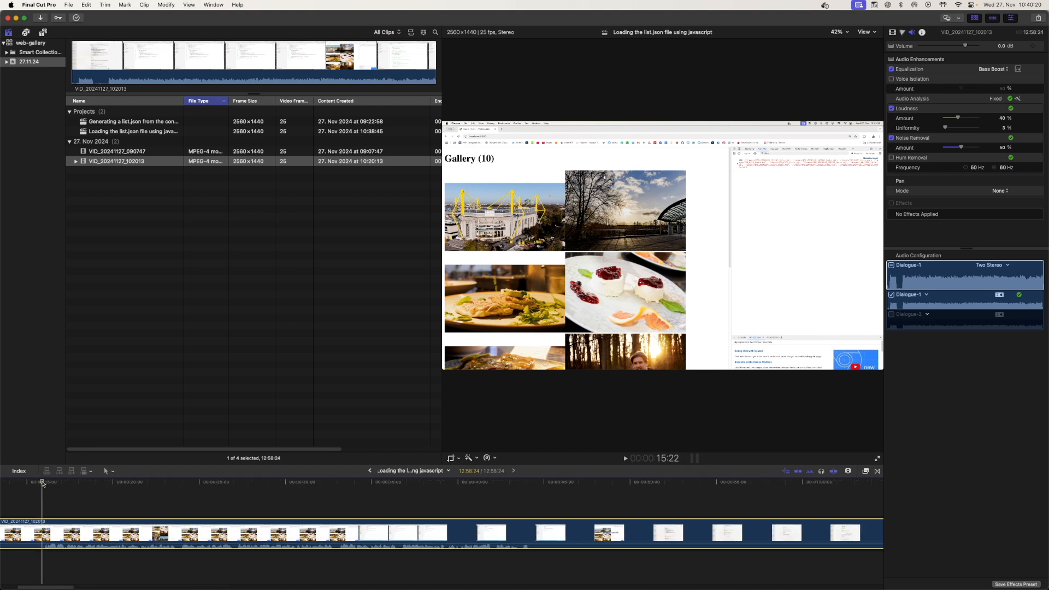
key(super+b)
click(31, 527)
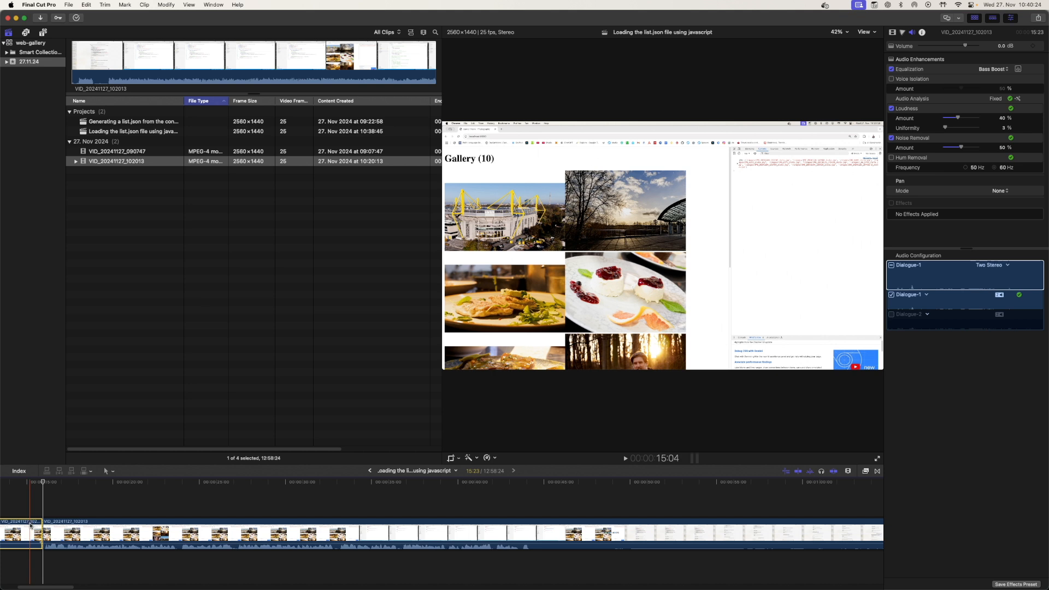
key(Delete)
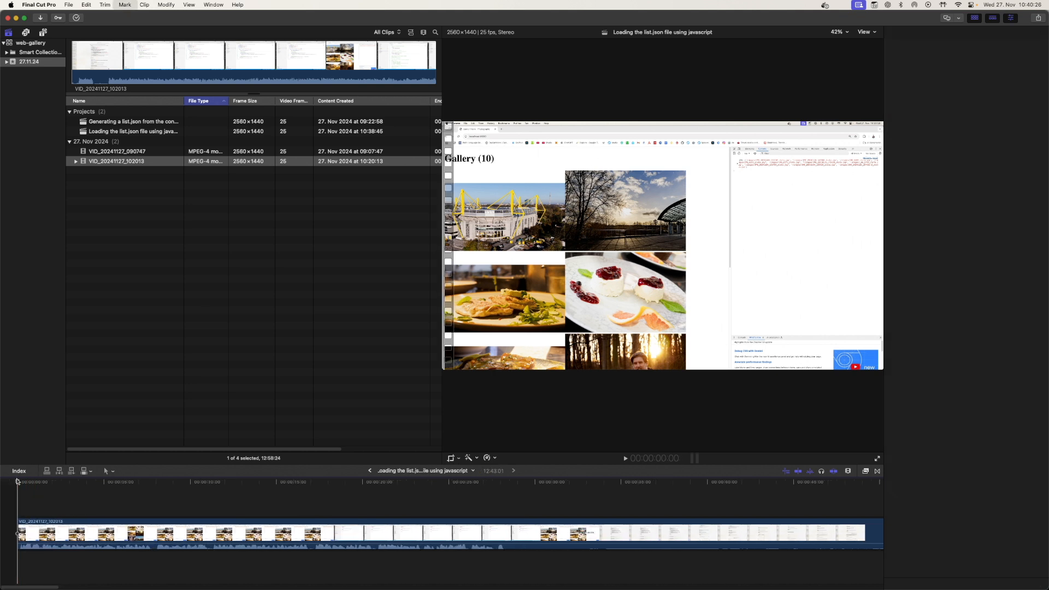
Zoom further into the timeline start and play back the new beginning of the clip
key(space)
key(super+=)
key(super+=)
key(space)
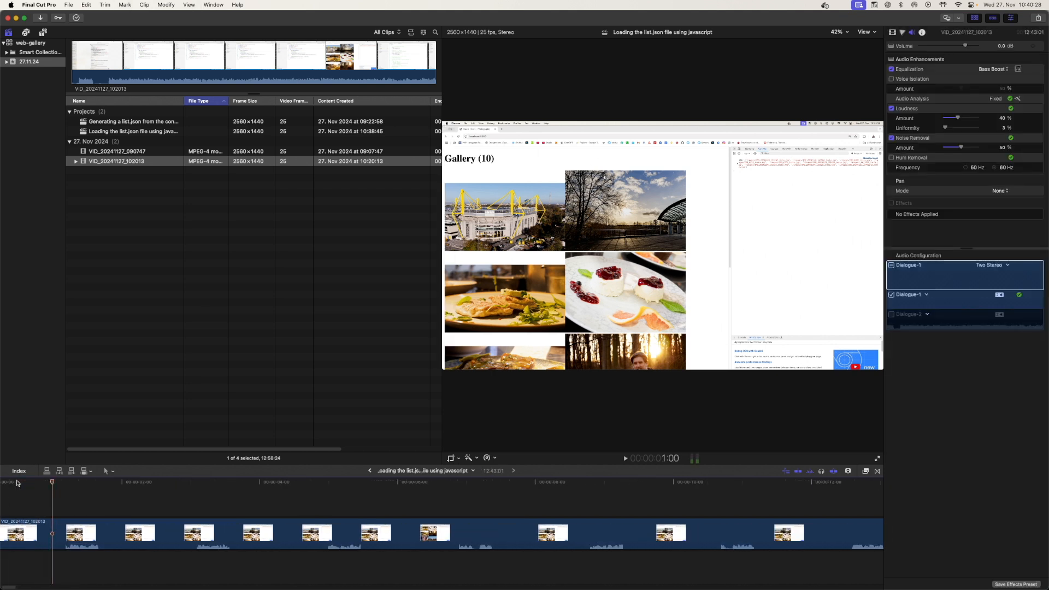
key(h)
drag(97, 498, 132, 497)
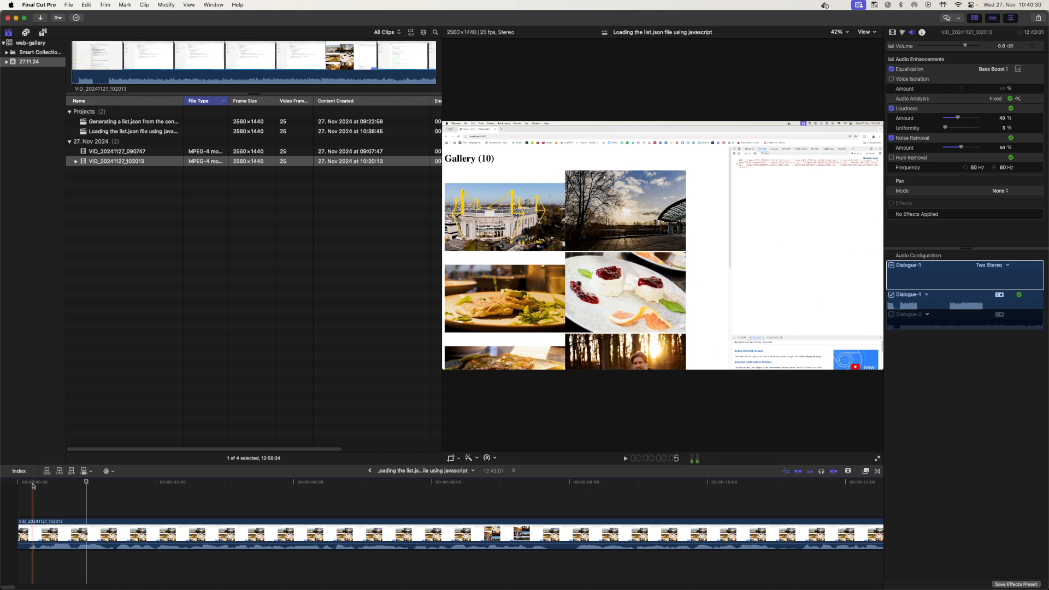
key(space)
key(space)
Trim a few frames off the start of the clip and play it back
key(a)
drag(21, 526, 26, 526)
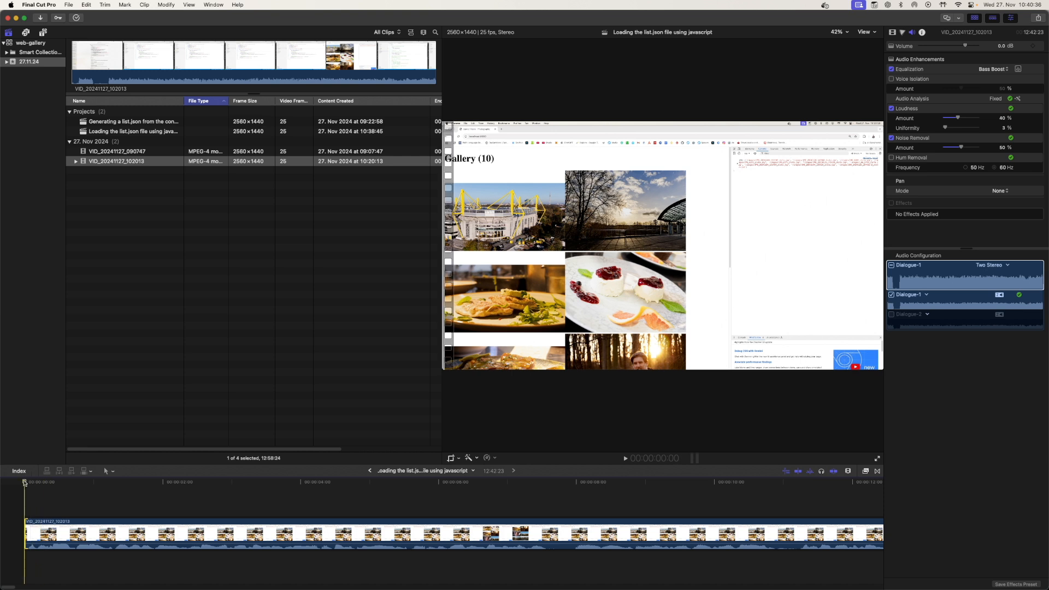
key(space)
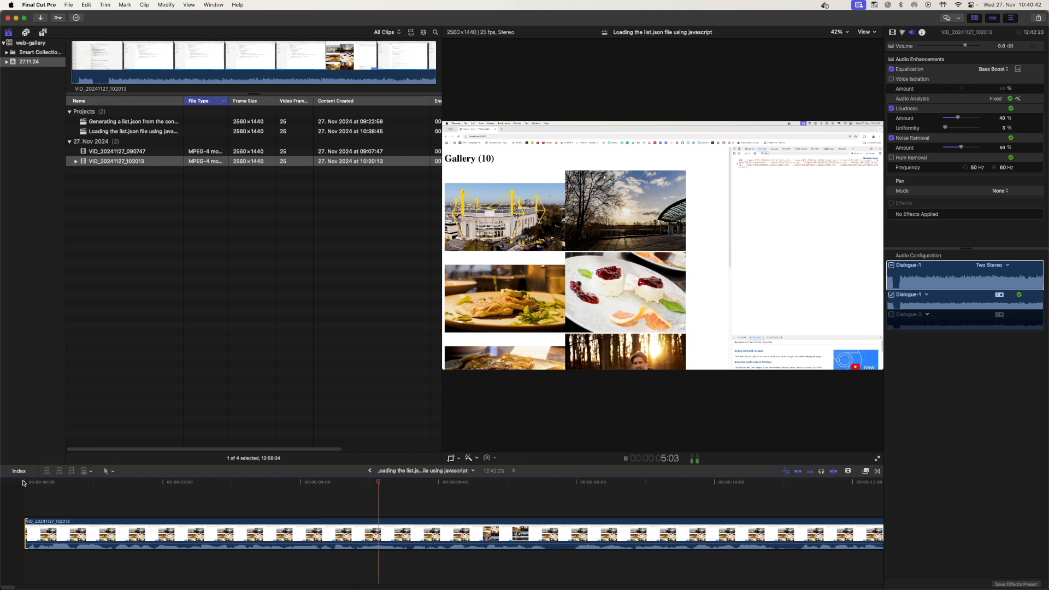
Switch to a layout with a large viewer, fit the whole timeline in the window and start playback
click(975, 17)
click(1011, 18)
key(shift+z)
key(space)
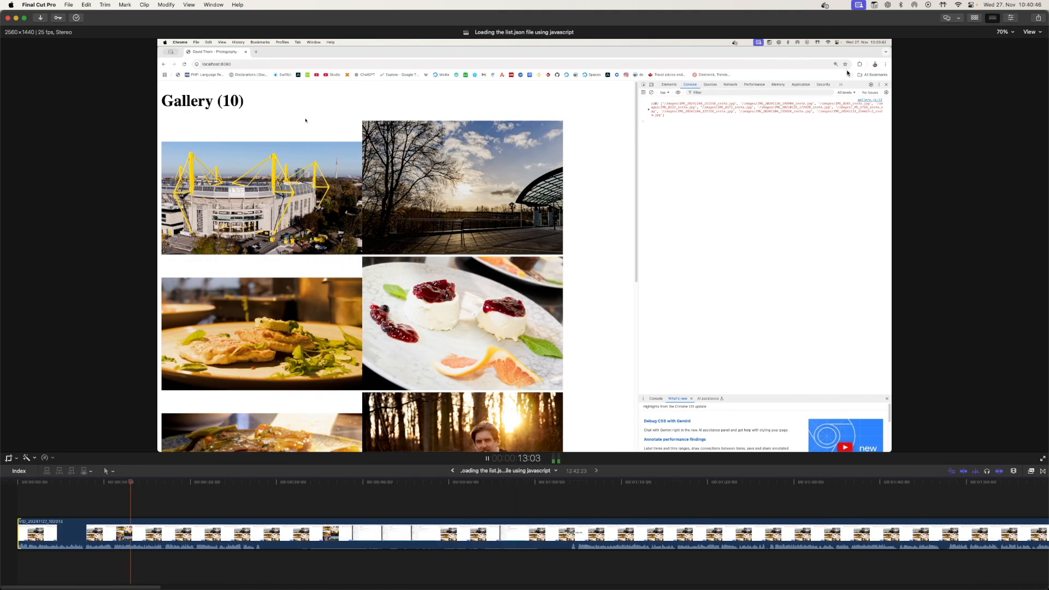
Scrub to about 28 seconds and blade the clip there
drag(132, 483, 244, 483)
key(space)
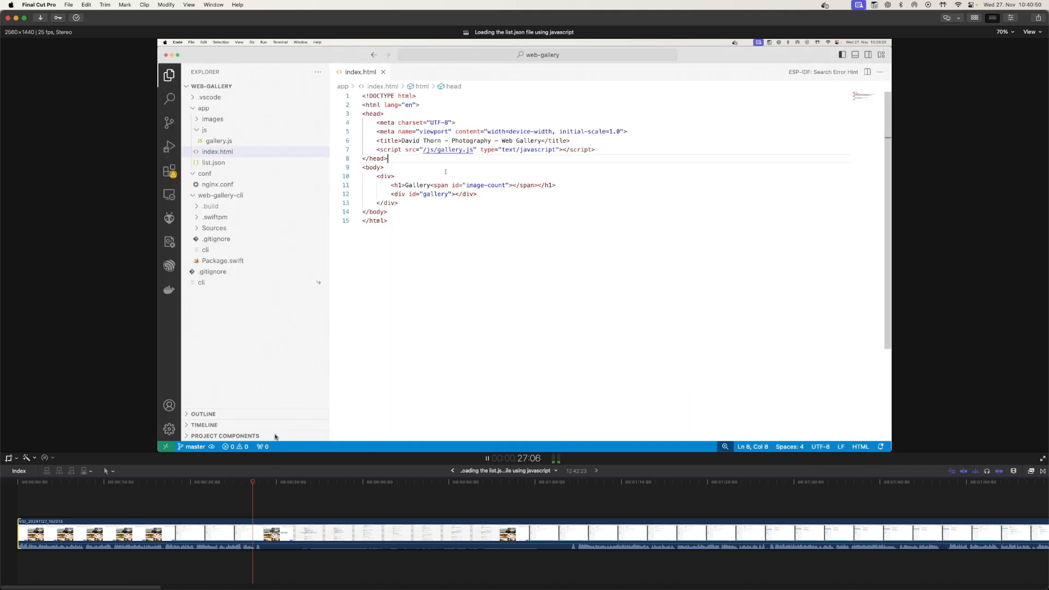
key(space)
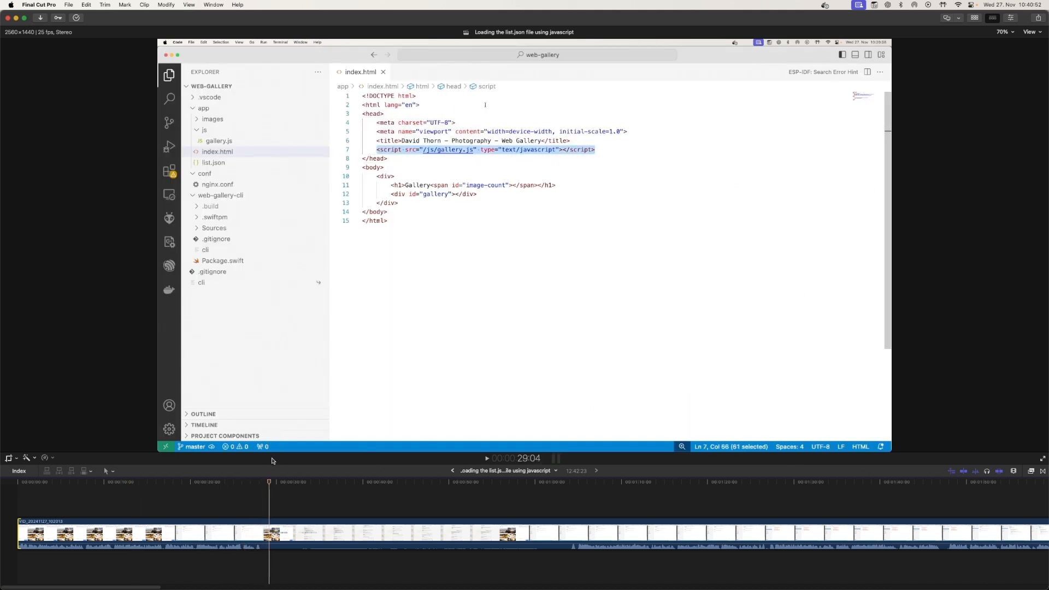
drag(269, 484, 262, 483)
click(263, 529)
key(super+b)
Blade the clip again at about 55 seconds and delete the section between the two cuts
click(517, 482)
drag(511, 480, 265, 479)
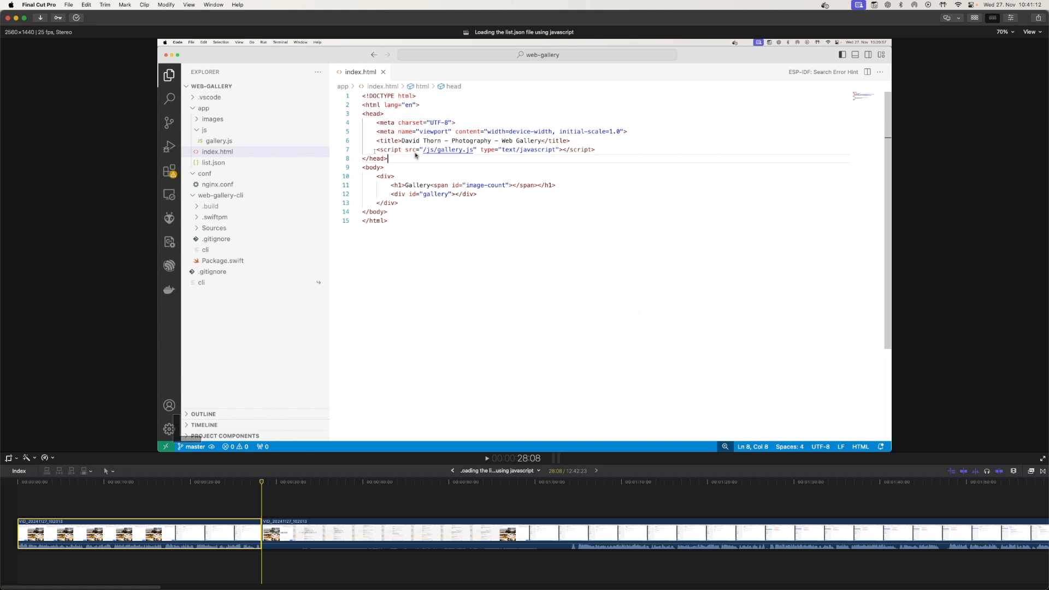
drag(264, 483, 495, 483)
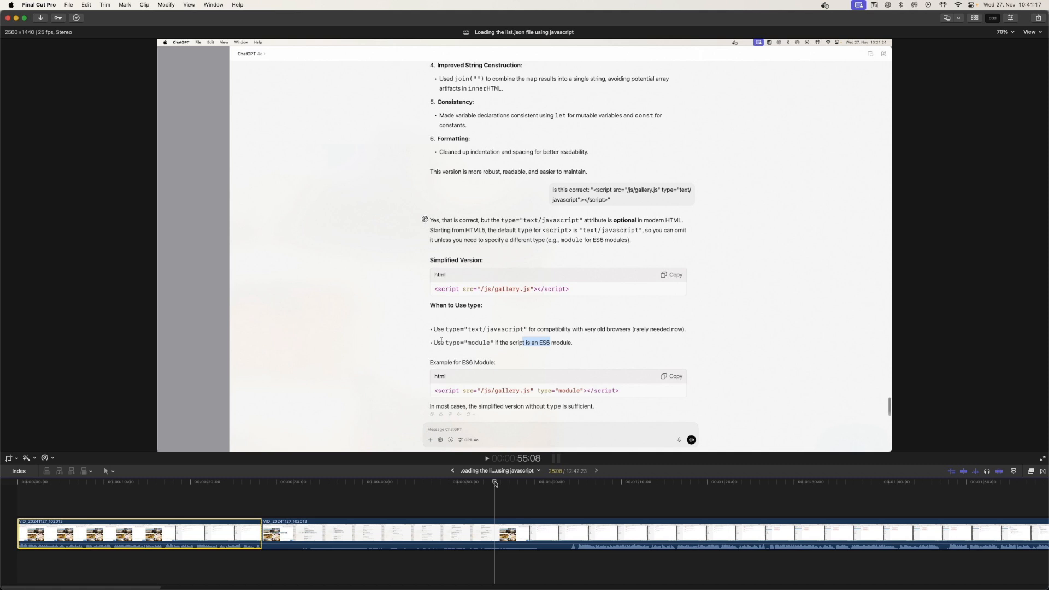
drag(495, 483, 569, 532)
key(cmd+b)
click(544, 529)
key(Delete)
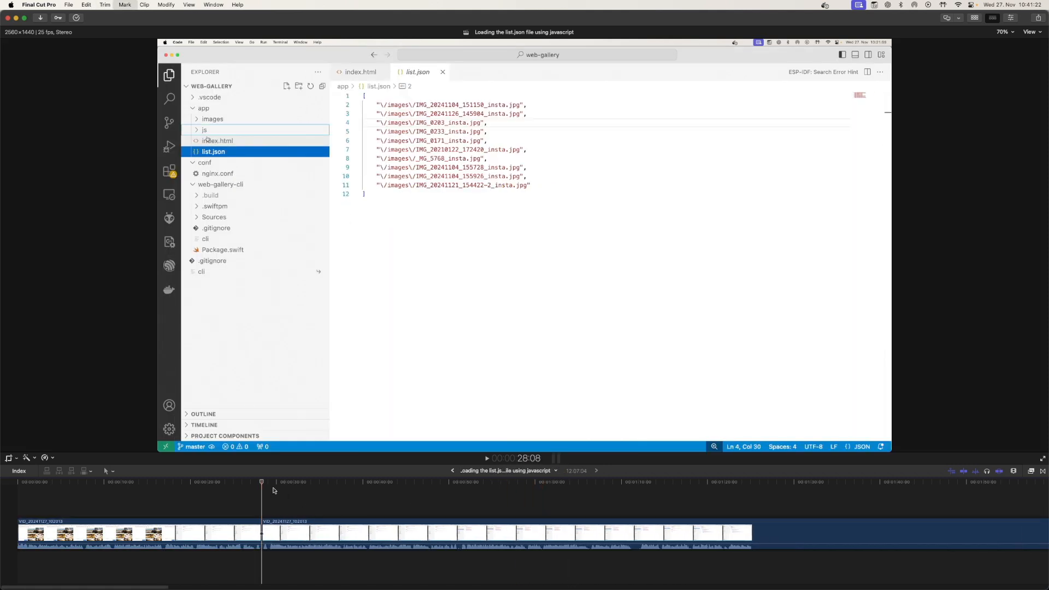
Zoom into the timeline around the new edit point and play it back
key(super+equal)
key(super+equal)
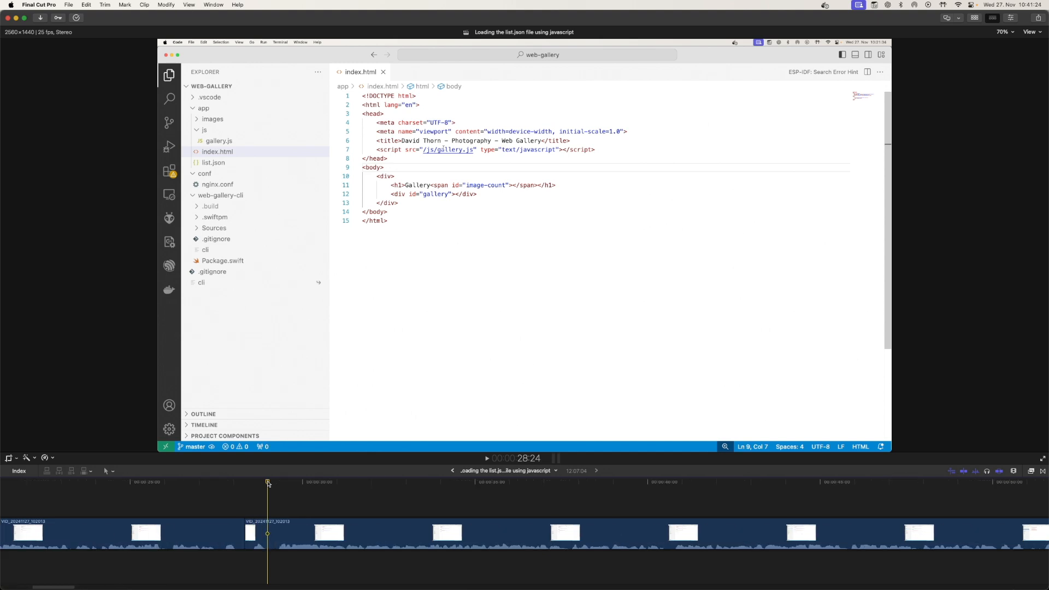
click(239, 481)
click(181, 481)
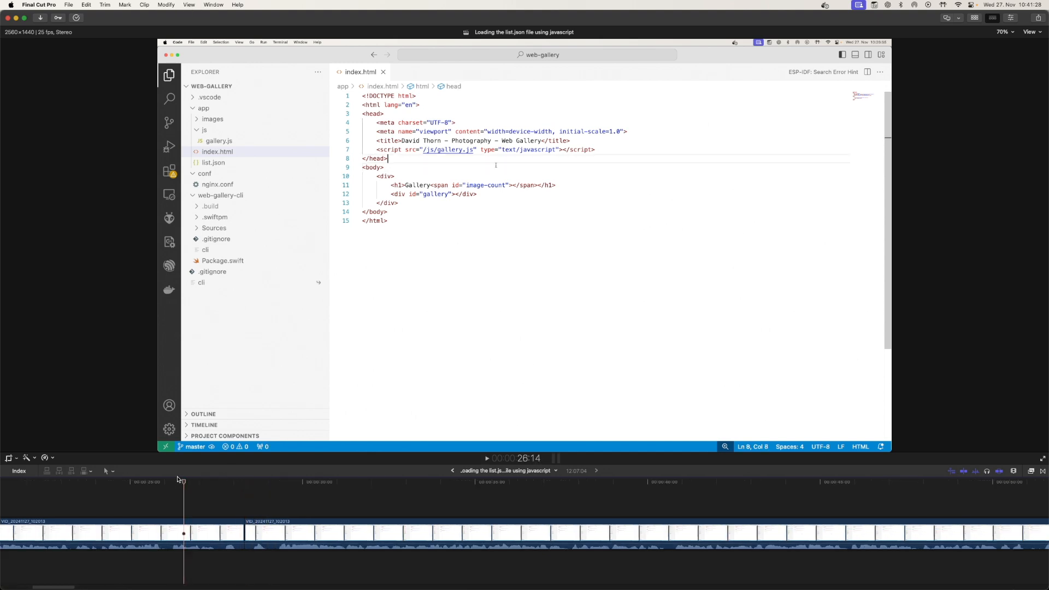
key(space)
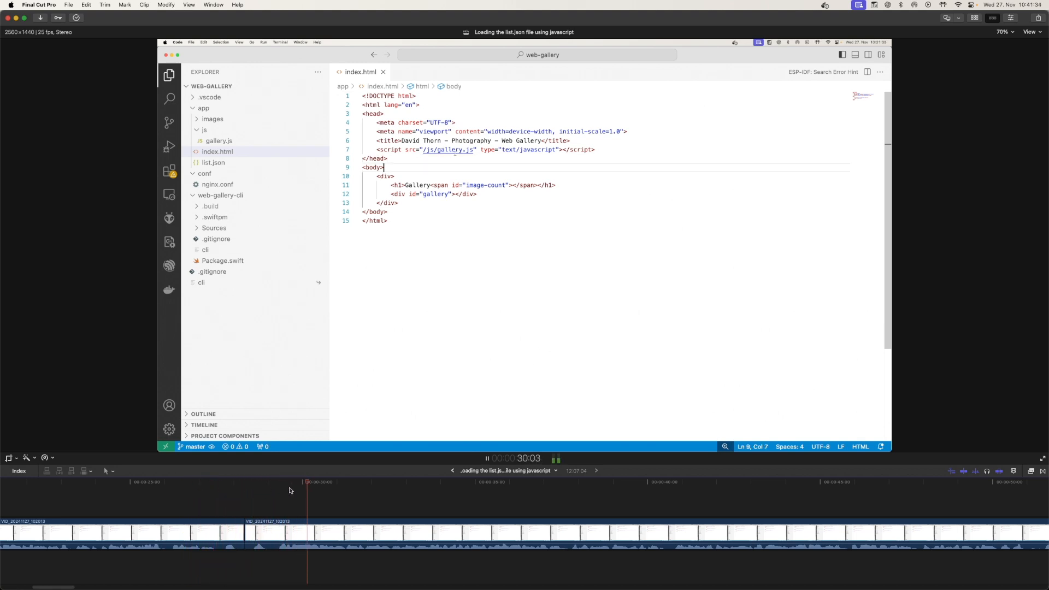
Trim the start of the second segment by about a second and play back across the edit
click(284, 484)
drag(283, 485, 277, 485)
click(265, 529)
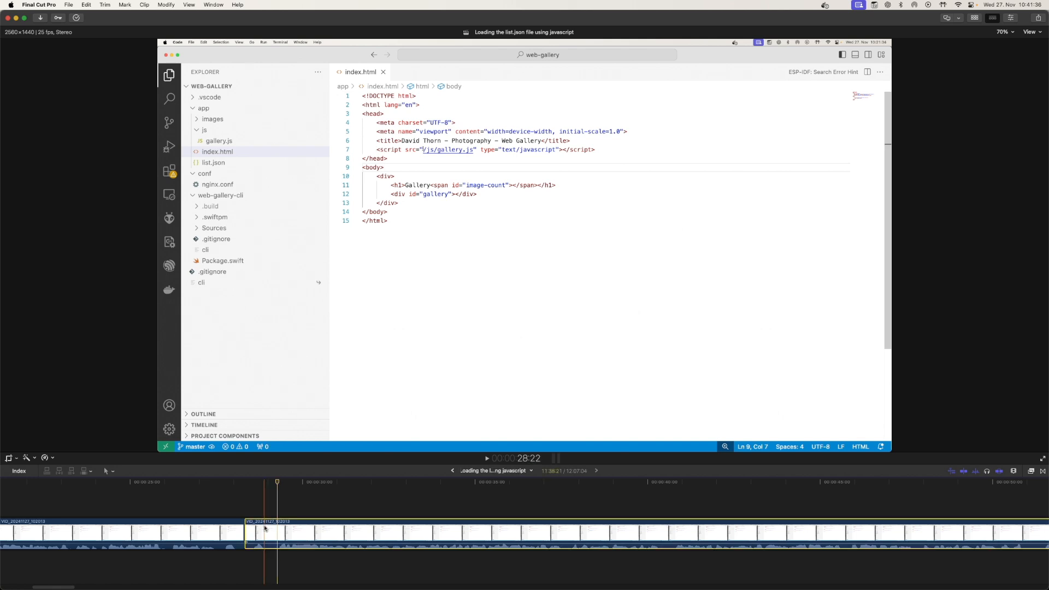
drag(249, 529, 272, 529)
click(178, 486)
key(space)
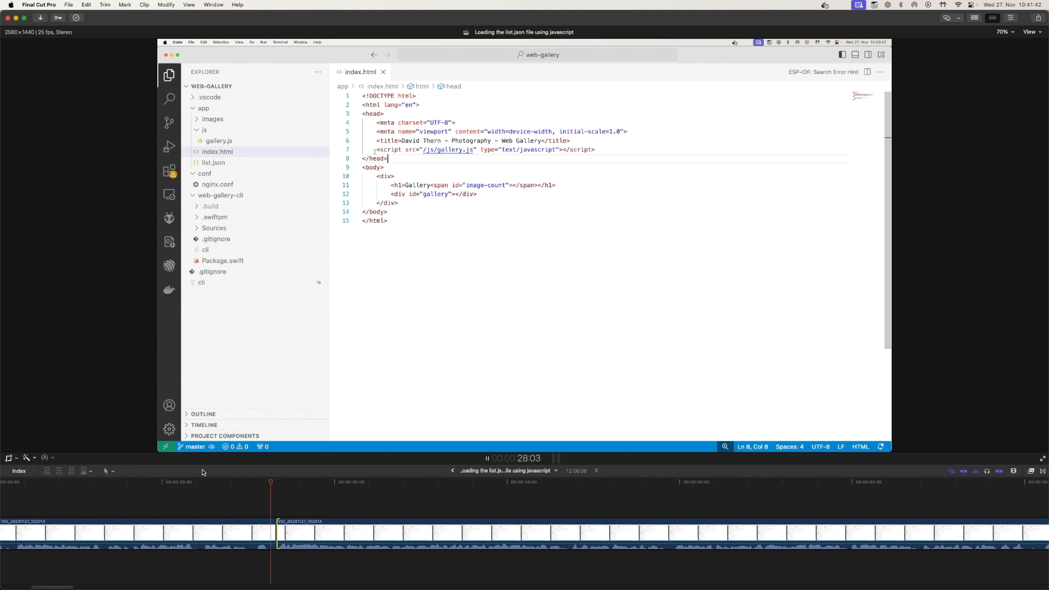
Extend the second segment's start back slightly and play back across the edit point
key(space)
click(162, 483)
key(space)
key(space)
drag(276, 533, 244, 533)
click(197, 486)
key(space)
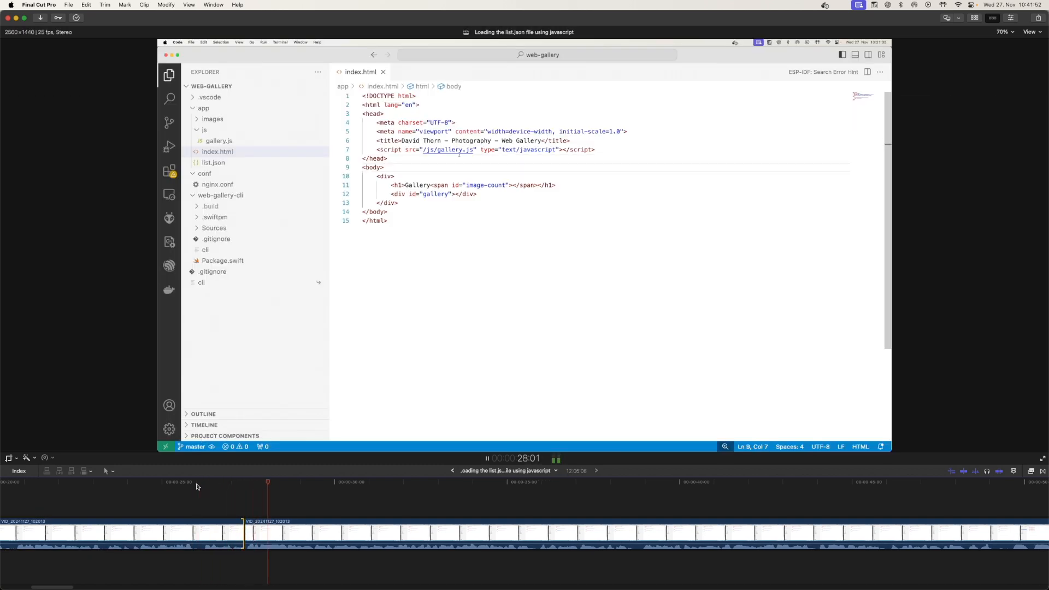
Review the whole edited timeline from start to end
key(space)
key(super+minus)
key(super+minus)
key(space)
key(space)
drag(293, 482, 546, 481)
key(super+minus)
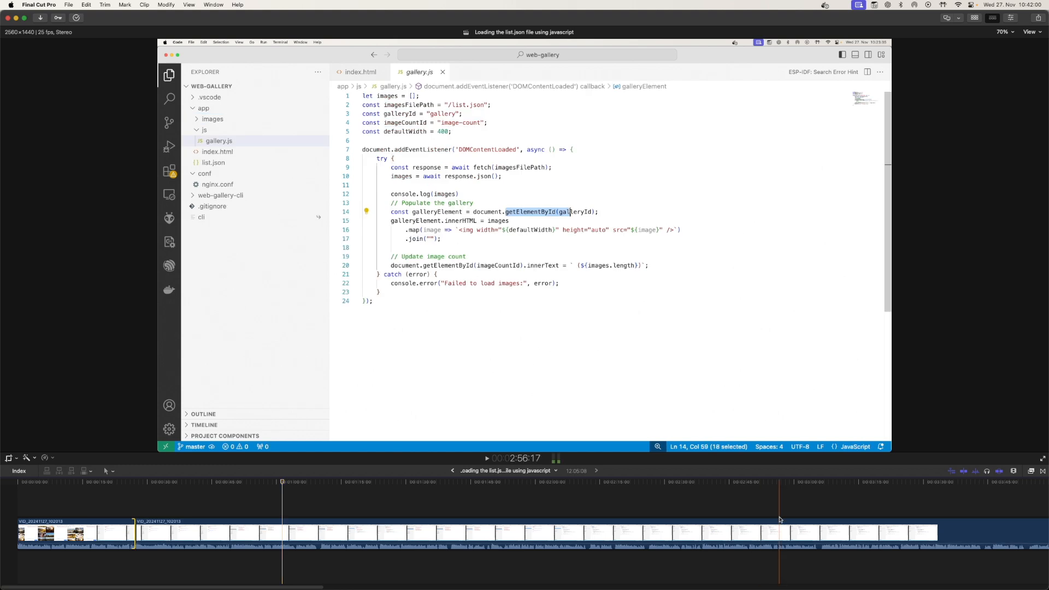
key(h)
drag(777, 516, 420, 514)
key(super+minus)
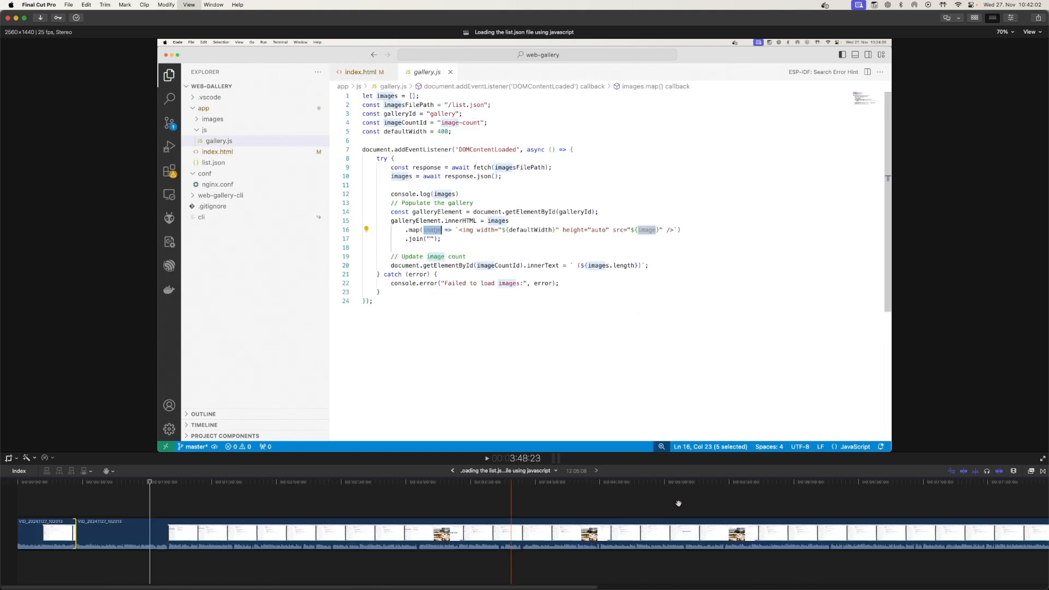
drag(708, 511, 453, 513)
key(super+minus)
key(super+minus)
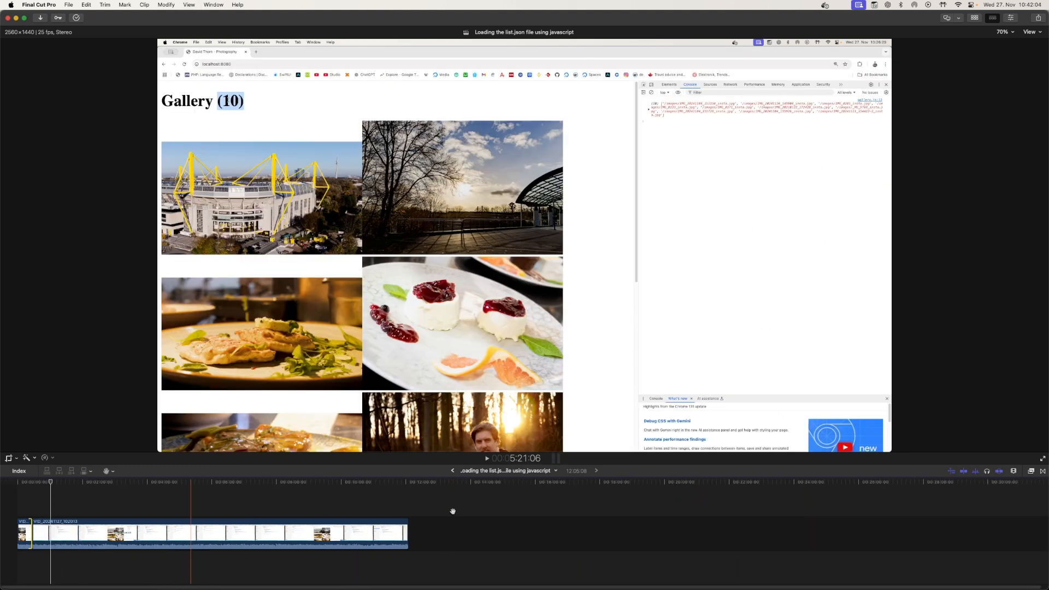
key(super+equal)
key(super+equal)
key(super+equal)
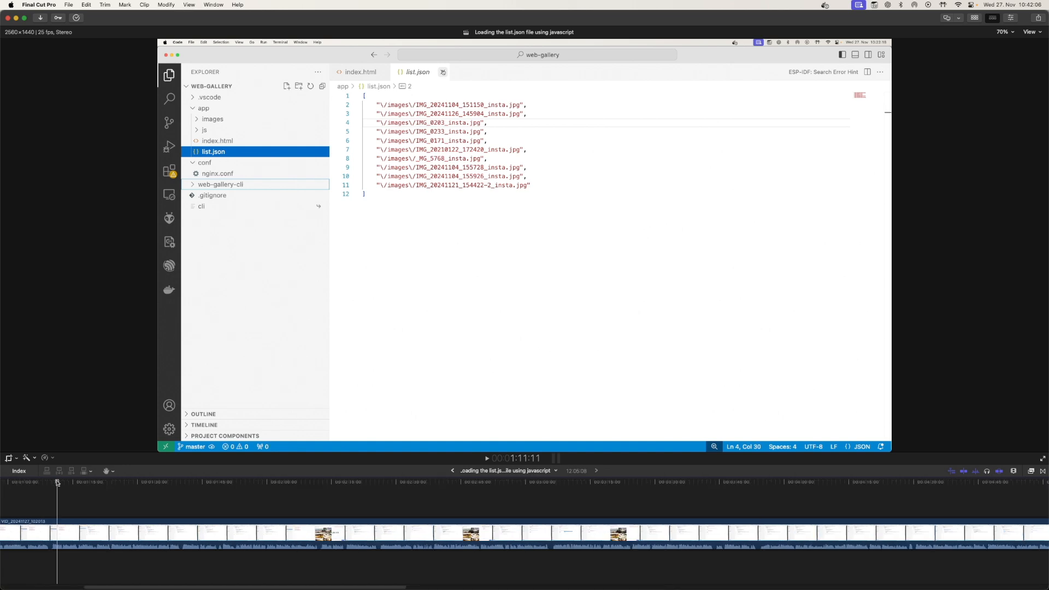
drag(182, 587, 98, 588)
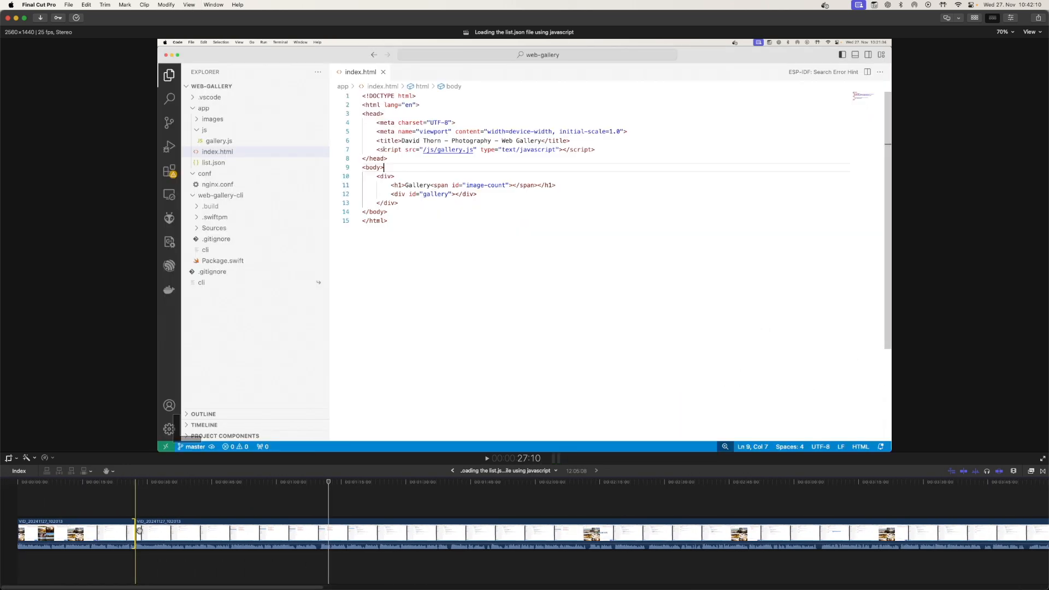
Select all clips and open the HEVC - High Efficiency Video share settings, reviewing the video codec options
key(super+a)
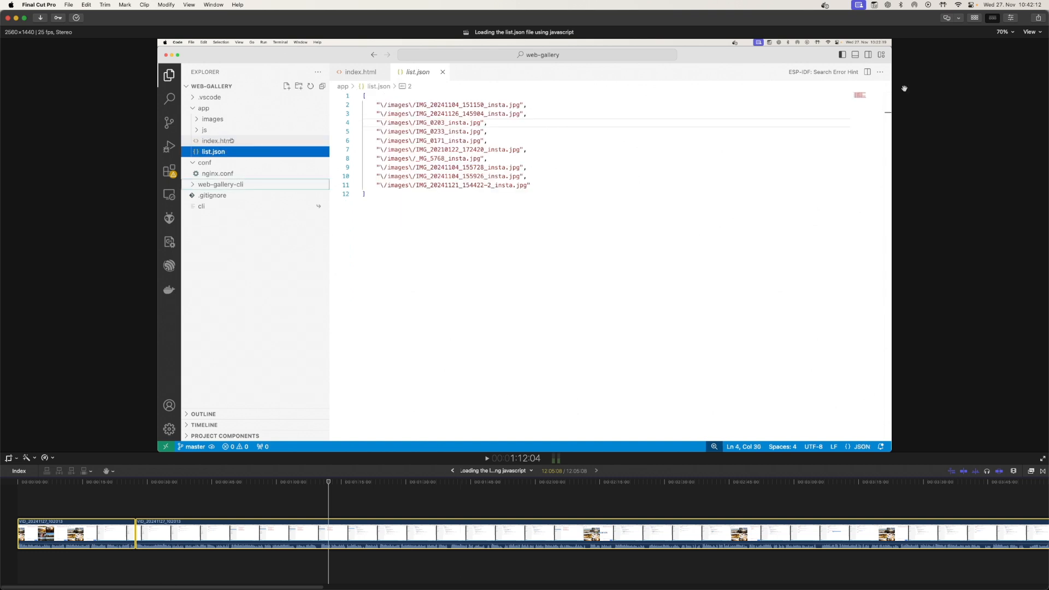
click(1039, 18)
click(965, 41)
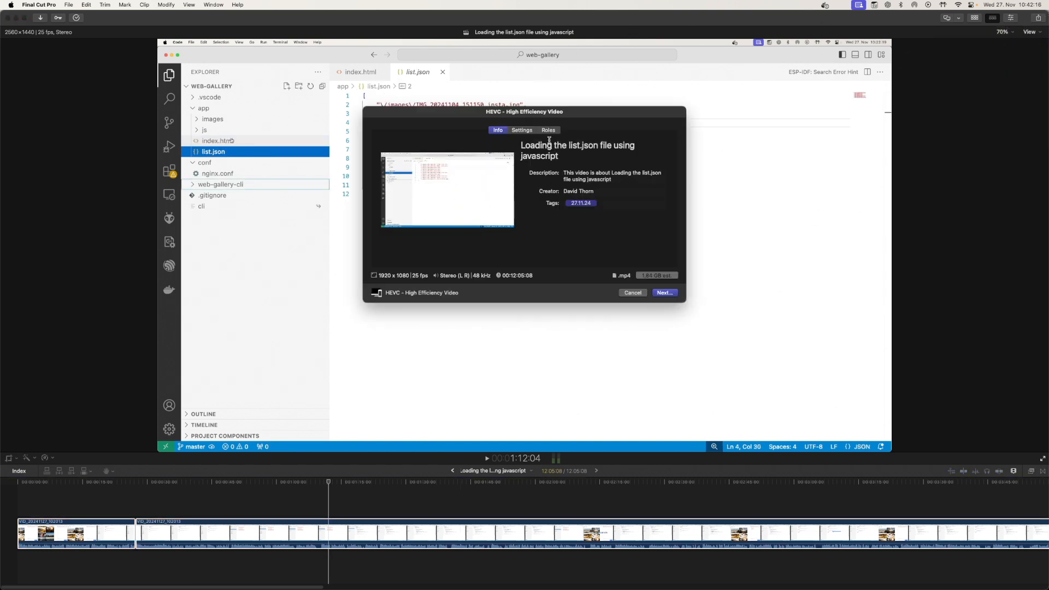
click(520, 131)
click(609, 176)
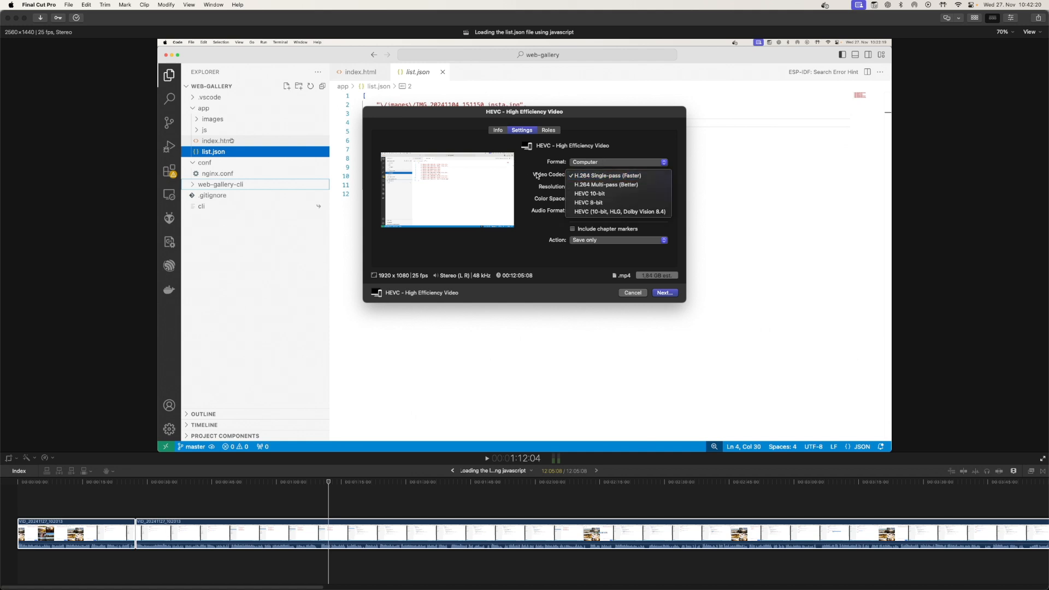
click(541, 194)
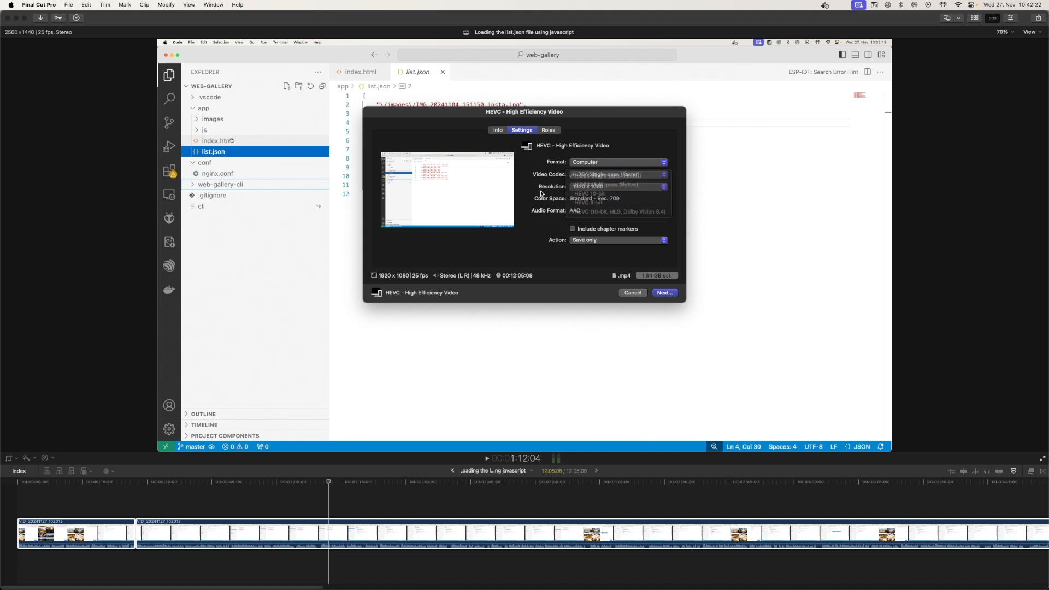
Switch the export resolution to 2560 x 1440 and back to 1920 x 1080
click(595, 186)
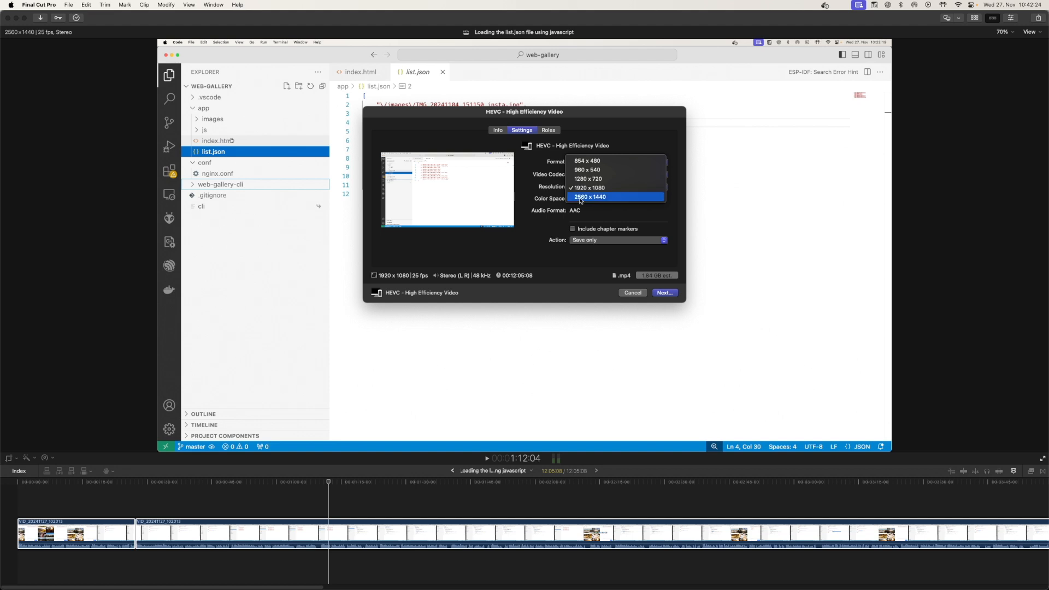
click(588, 198)
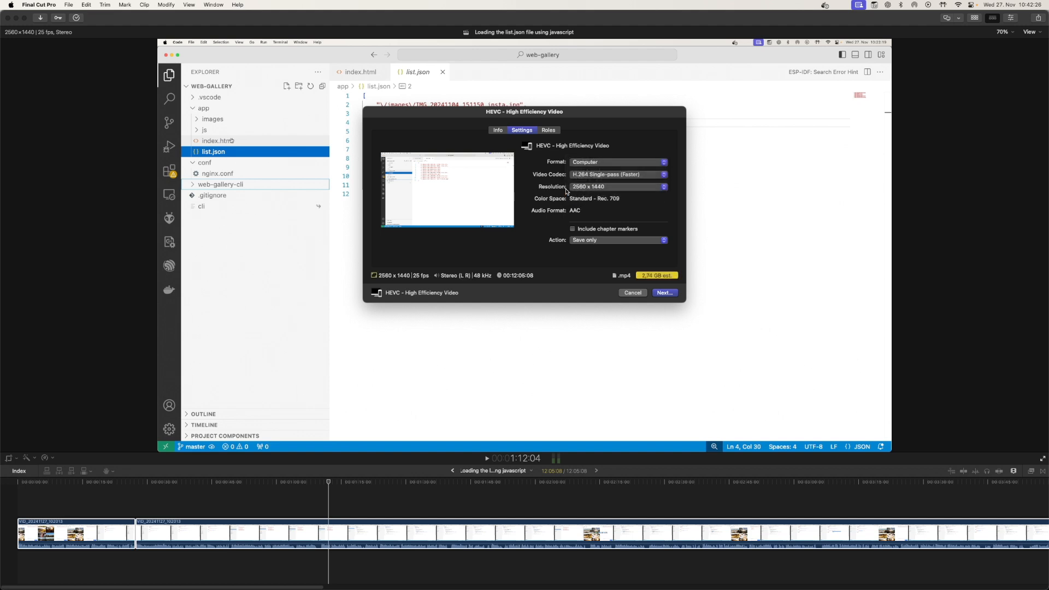
click(579, 187)
click(596, 175)
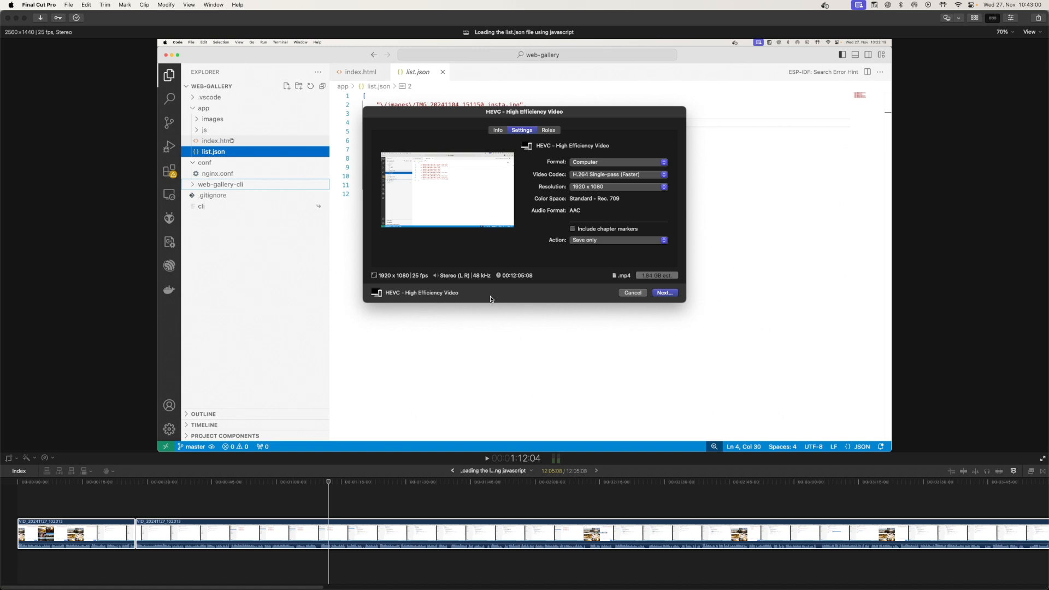
Switch to GoodSync and collapse the Volumes folder in the FCP2TB job's source browser
key(super+Tab)
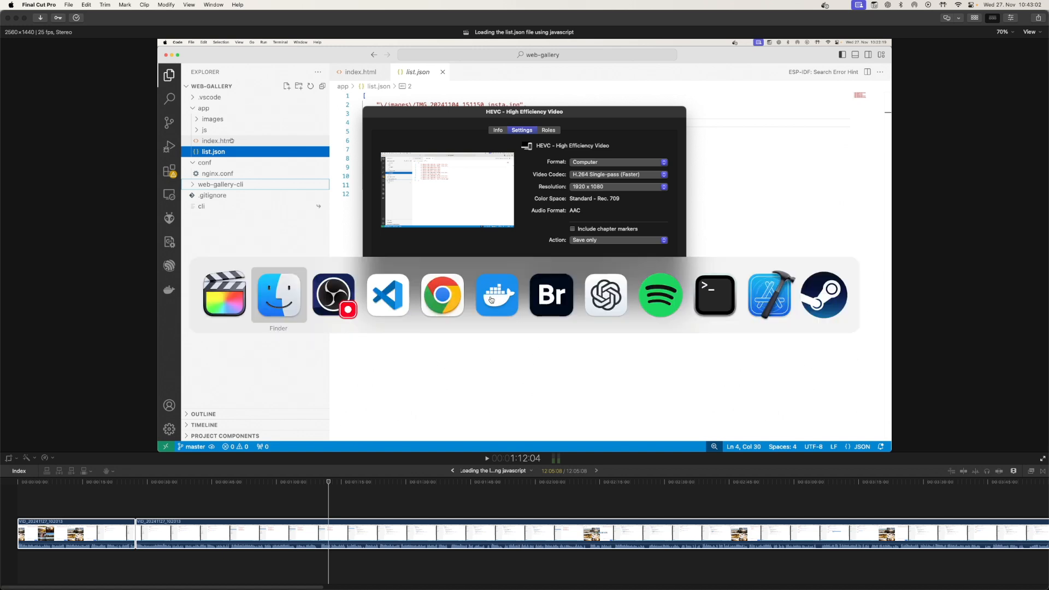
key(super+Tab)
key(super+space)
text(go)
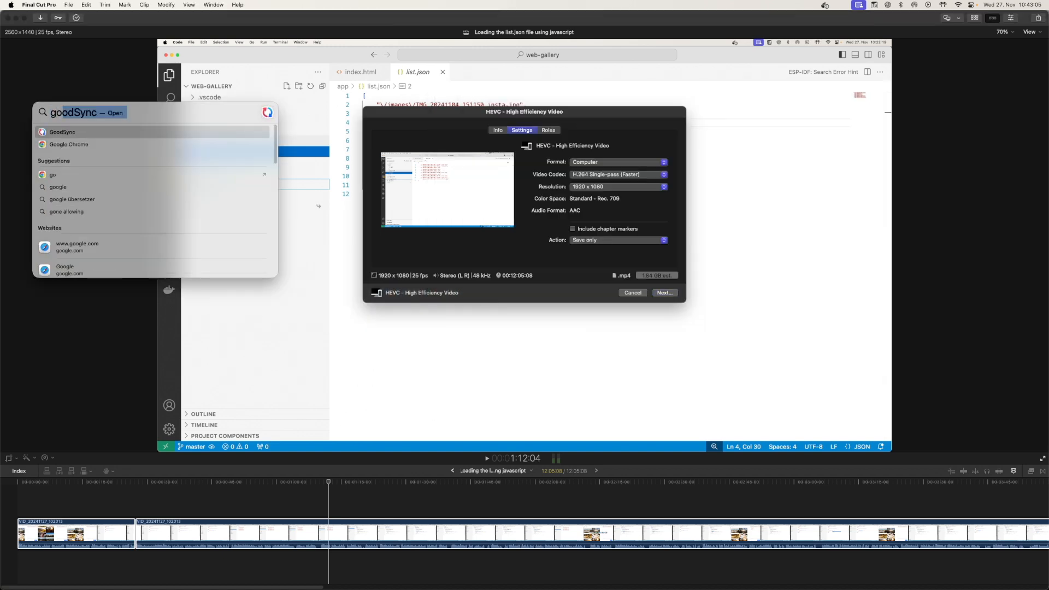
key(Return)
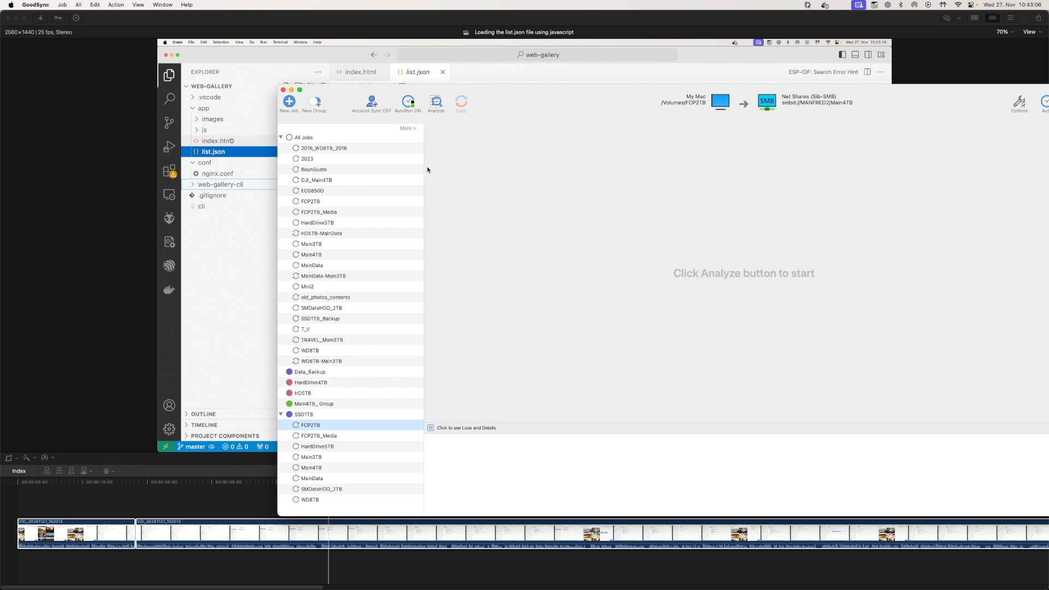
drag(349, 91, 221, 33)
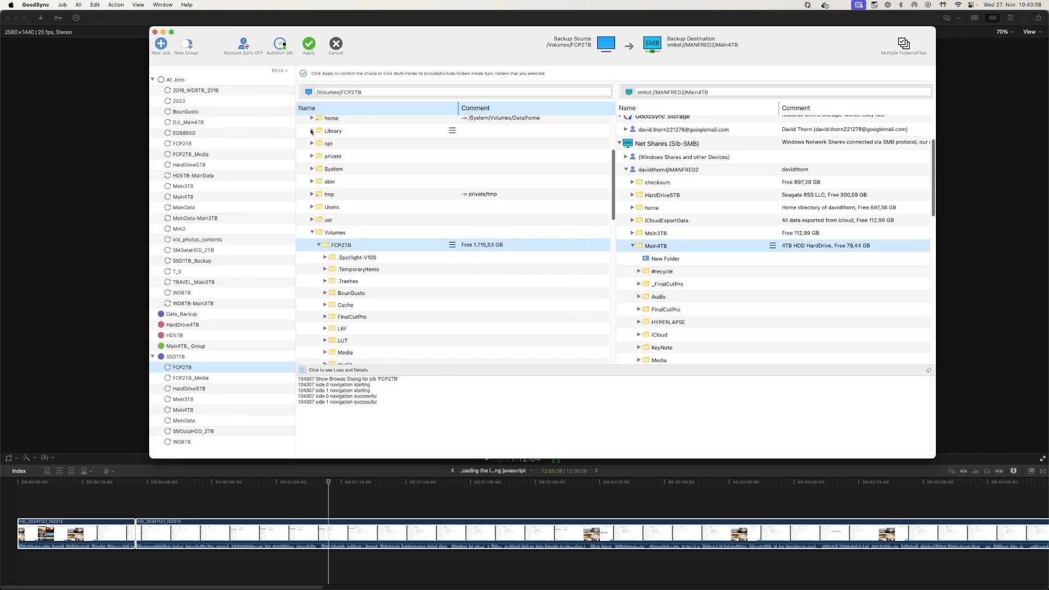
click(312, 234)
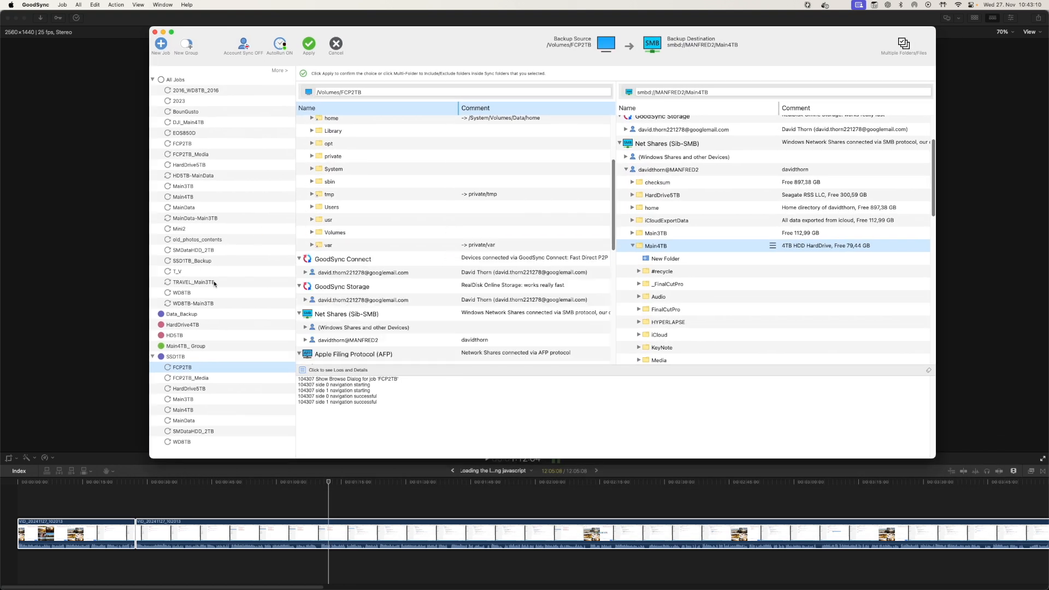
Inspect the SSD1TB group's sync jobs one by one, checking each job's source and destination
click(187, 413)
click(190, 401)
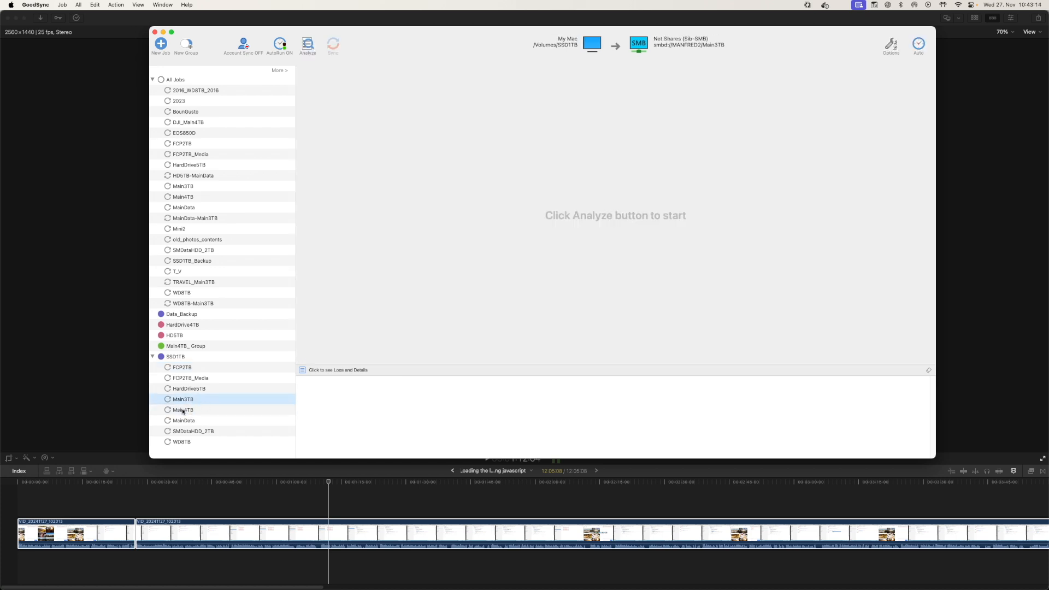
click(188, 411)
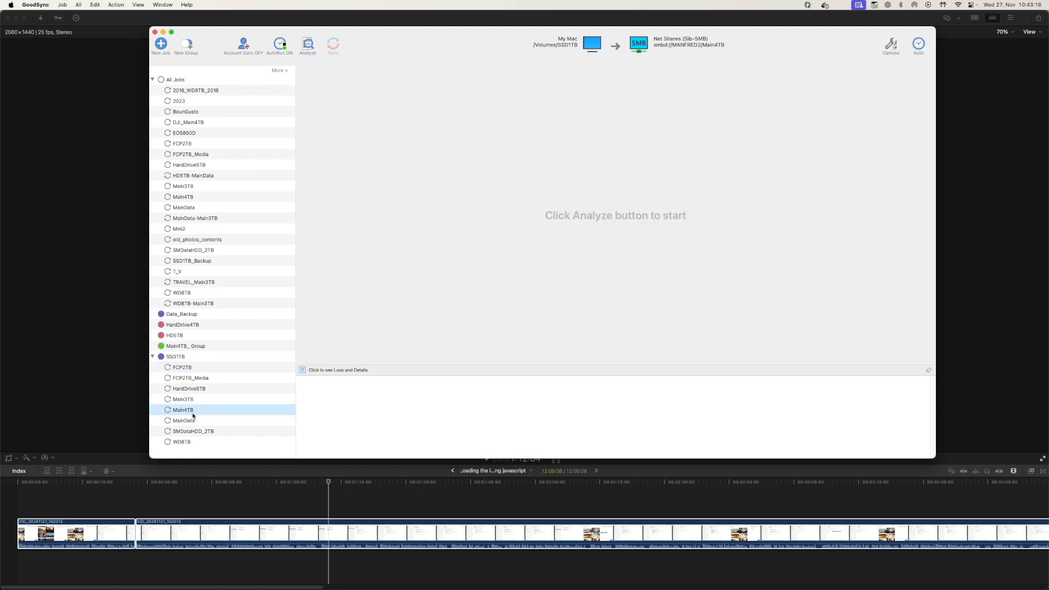
click(194, 401)
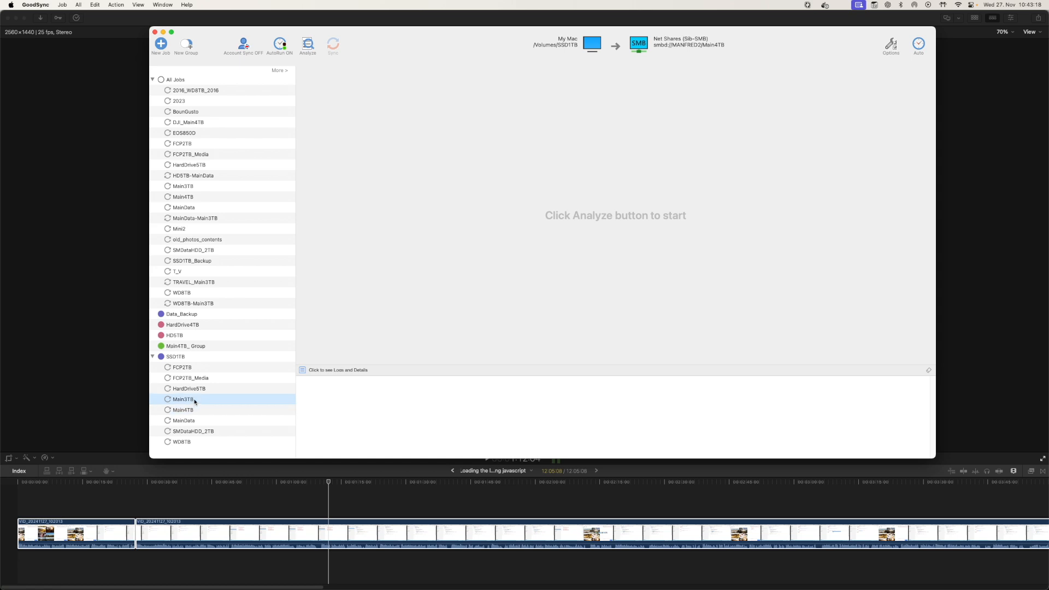
click(186, 420)
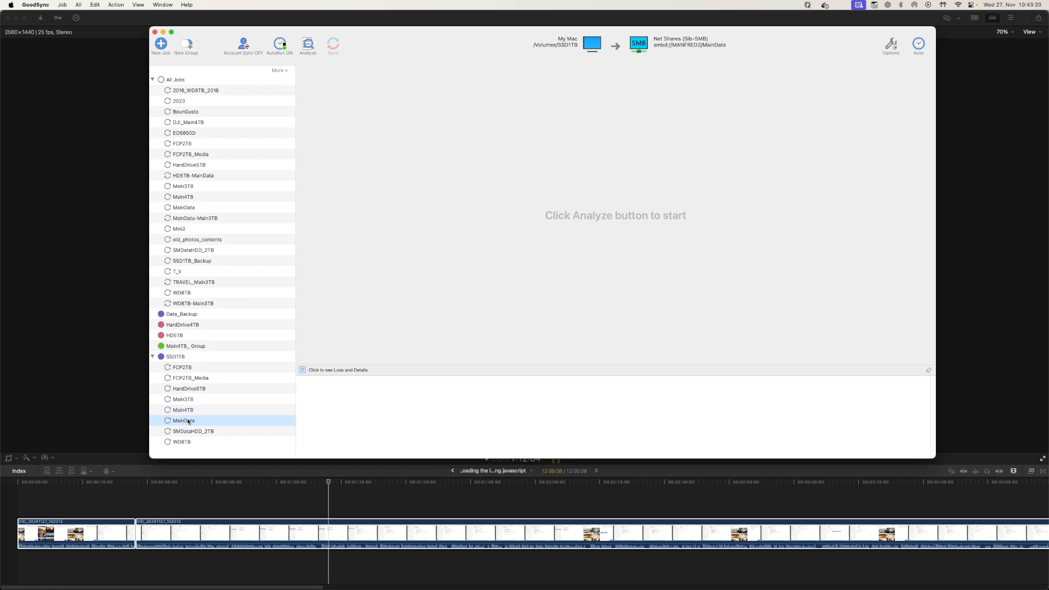
click(197, 391)
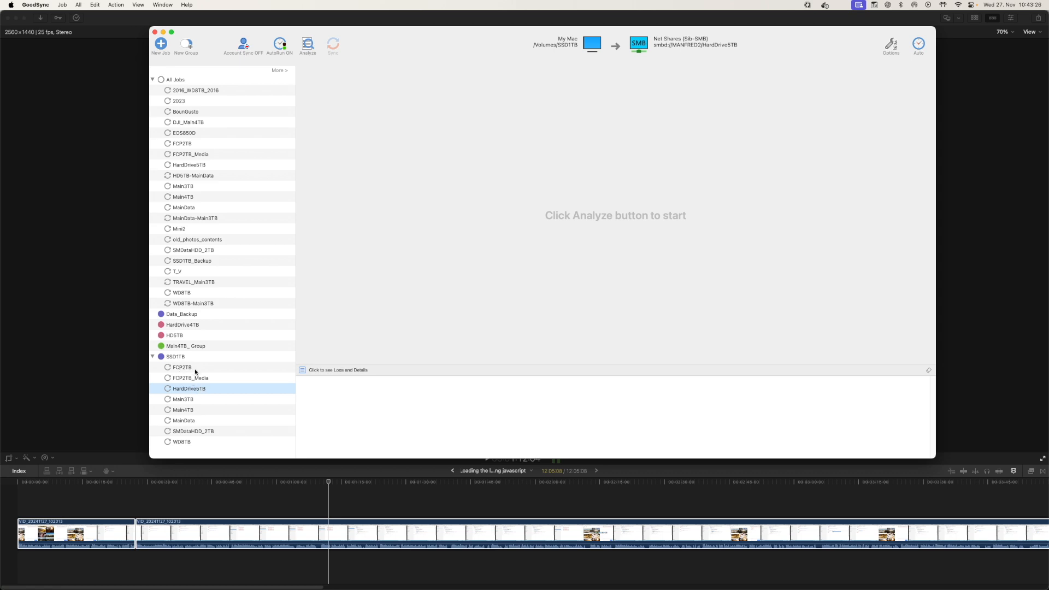
click(195, 371)
click(189, 375)
click(185, 370)
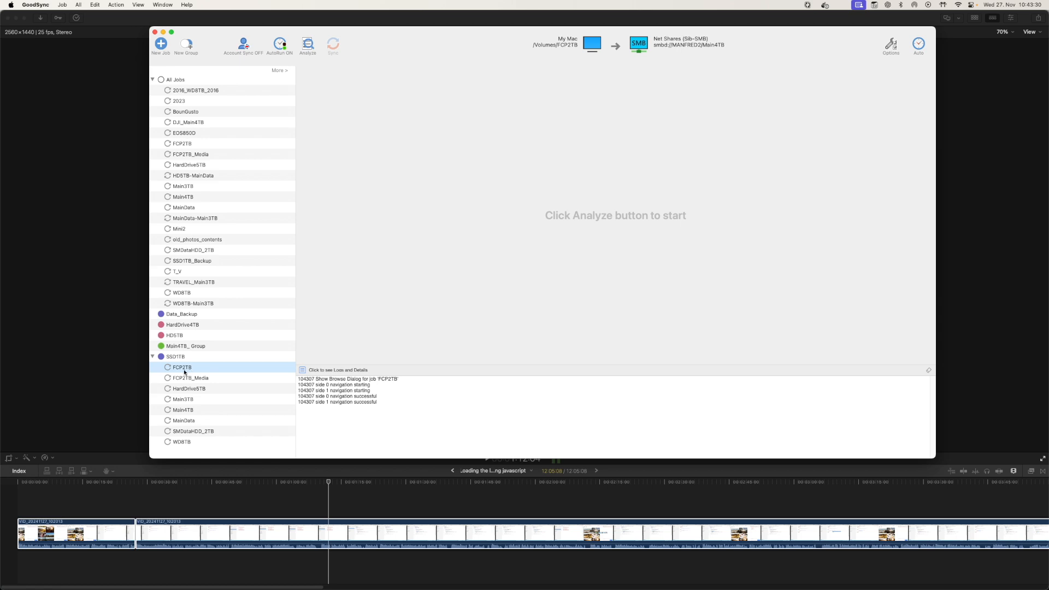
click(207, 381)
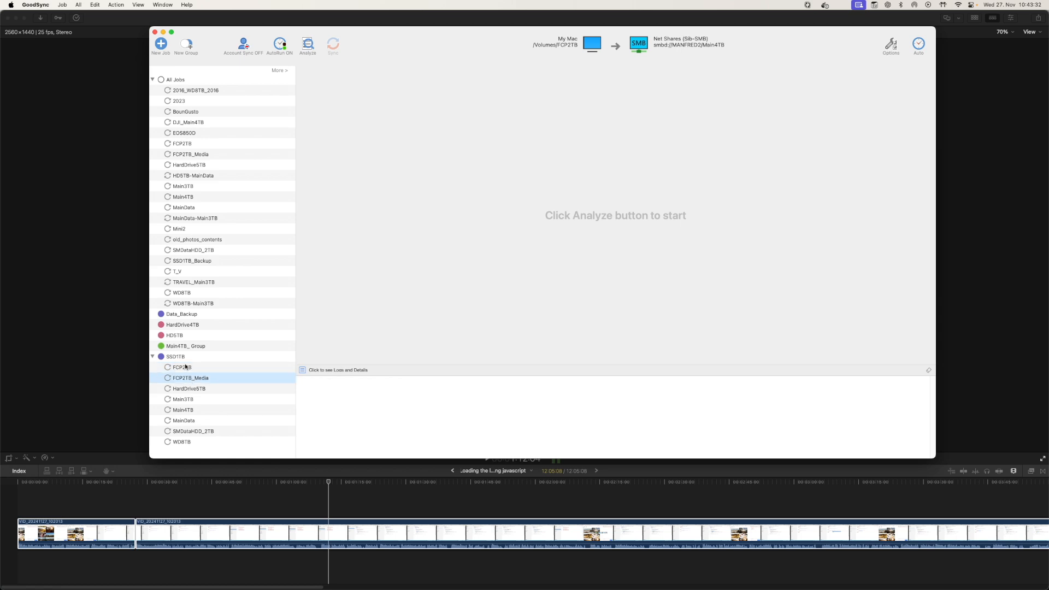
click(185, 370)
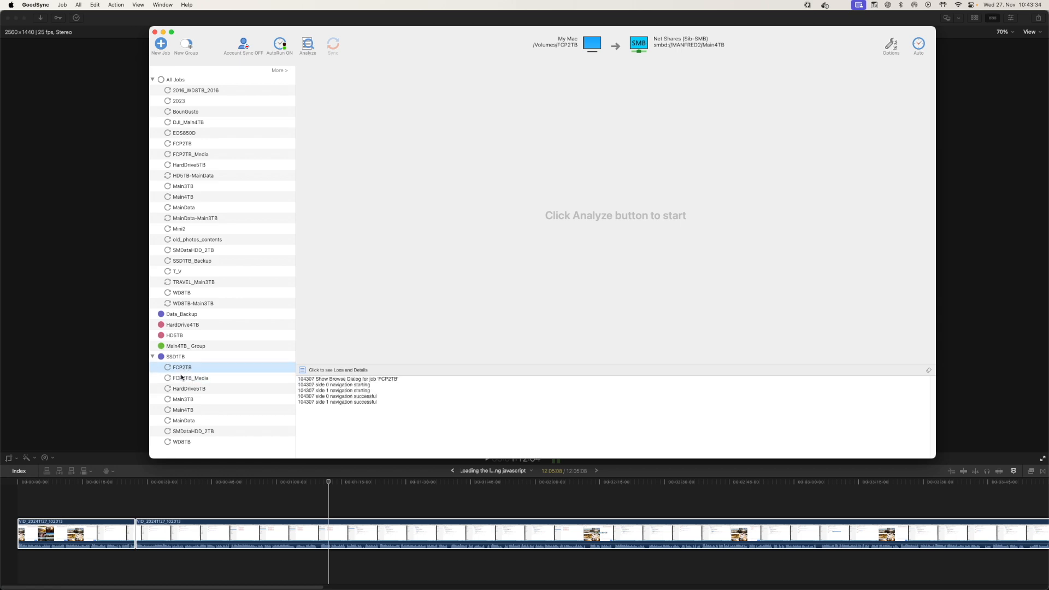
click(181, 432)
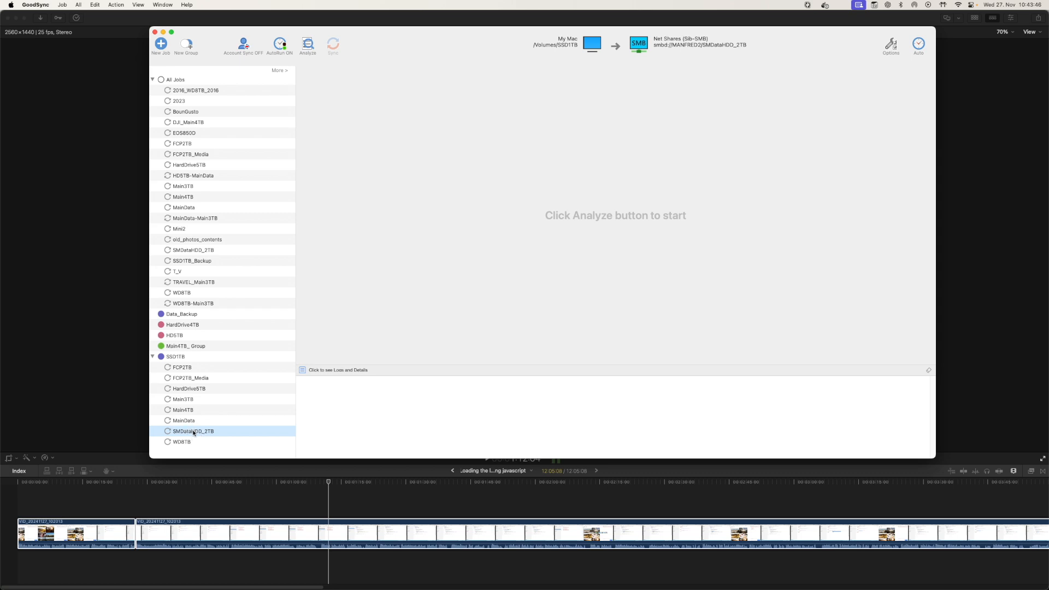
click(184, 442)
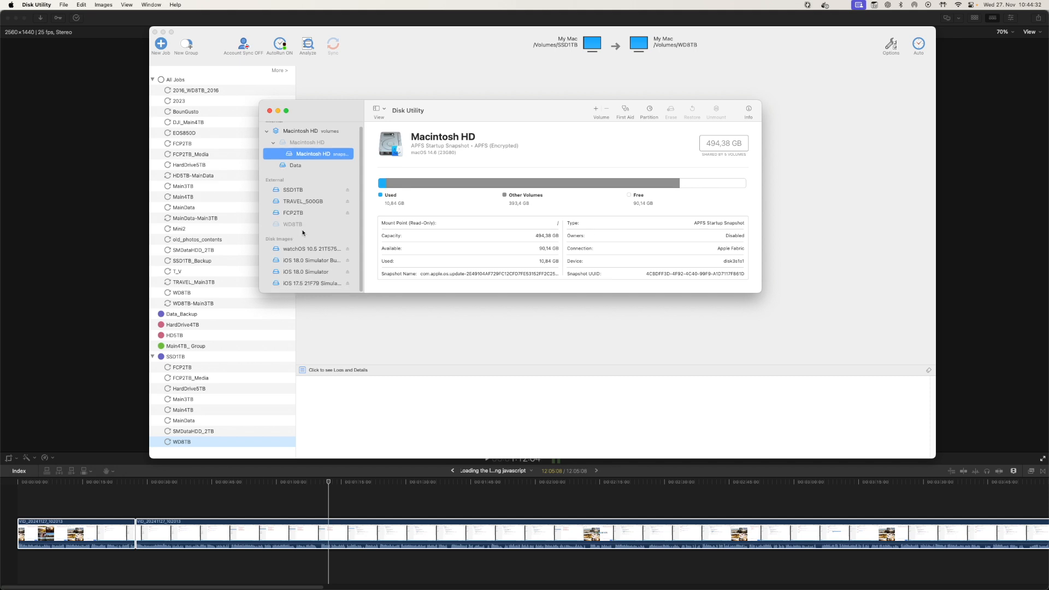
Switch to Finder and open the network server's shared folders
key(super+Tab)
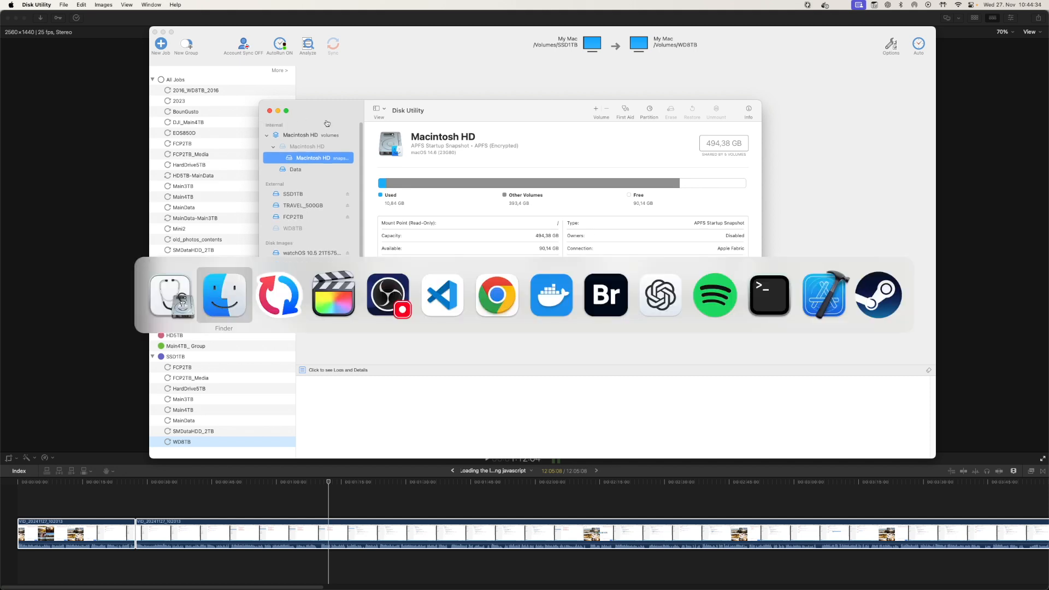
click(463, 296)
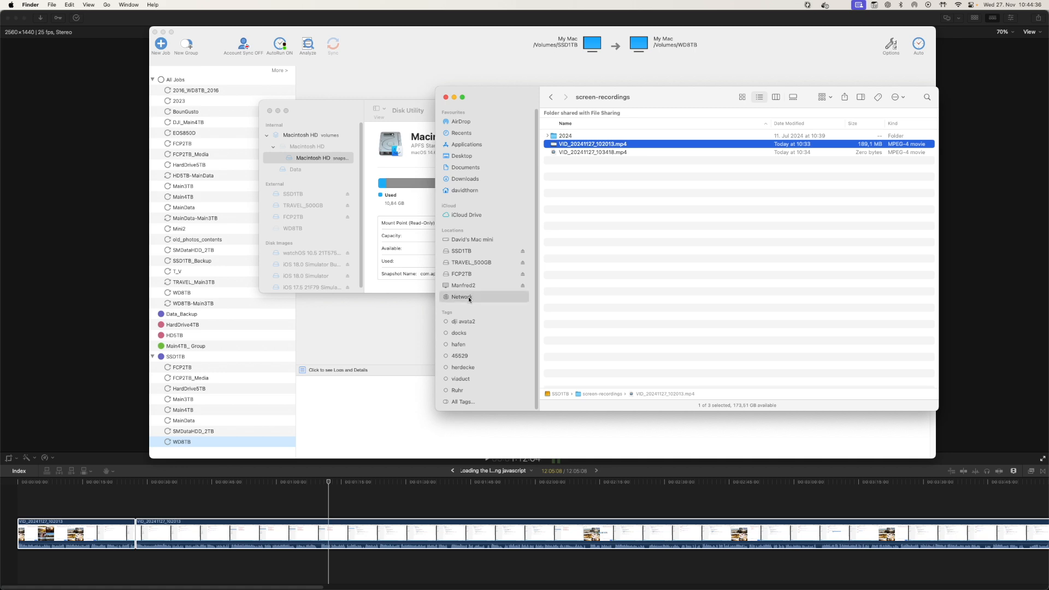
double_click(572, 125)
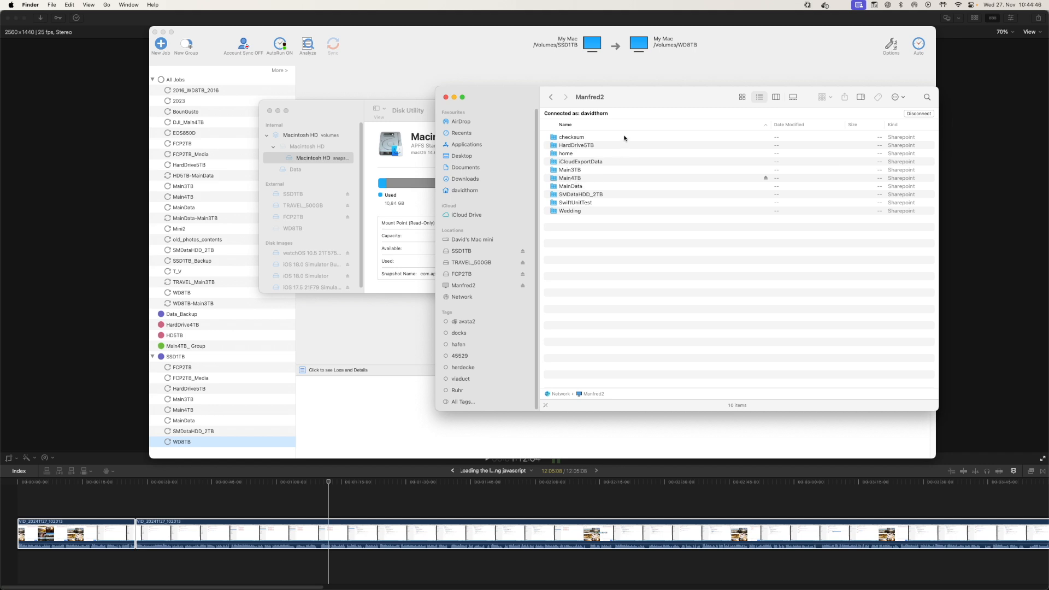
drag(643, 102, 617, 98)
Open the Login Items system settings and review the items opened at login
key(super+space)
text(login)
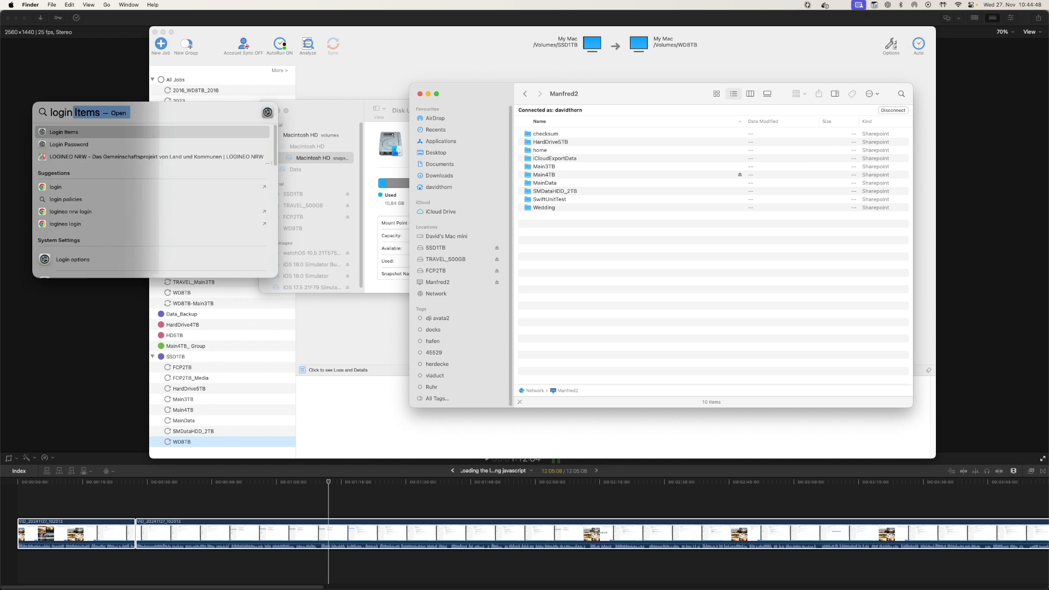
key(Return)
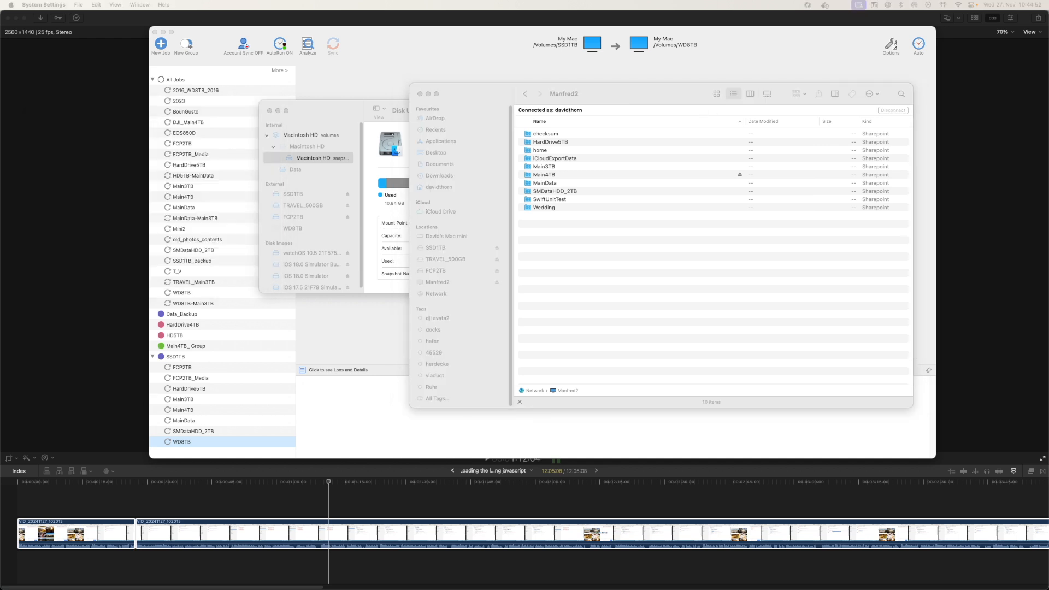
click(509, 119)
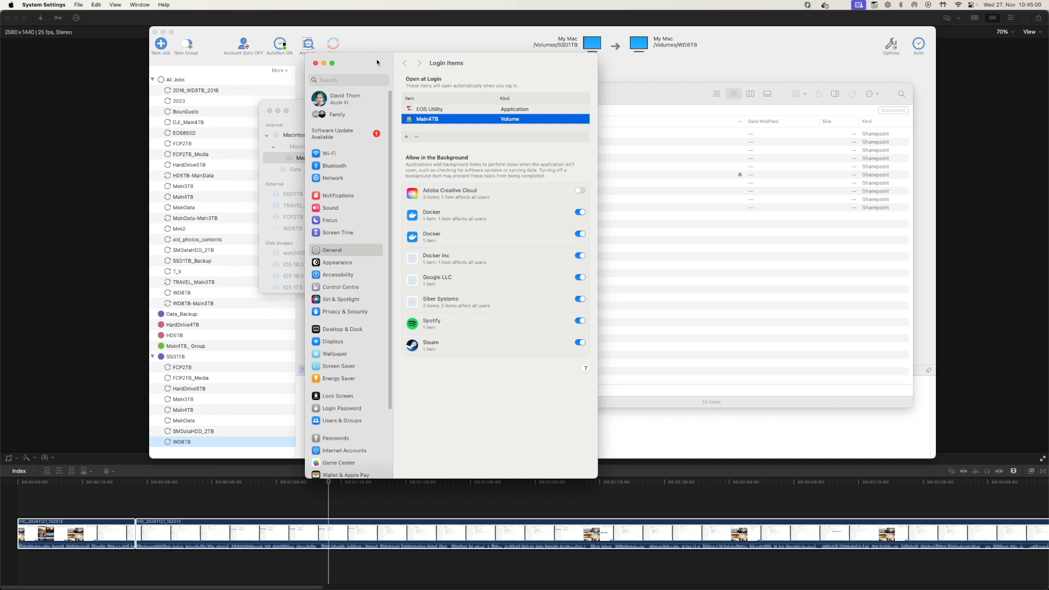
drag(370, 60, 1048, 71)
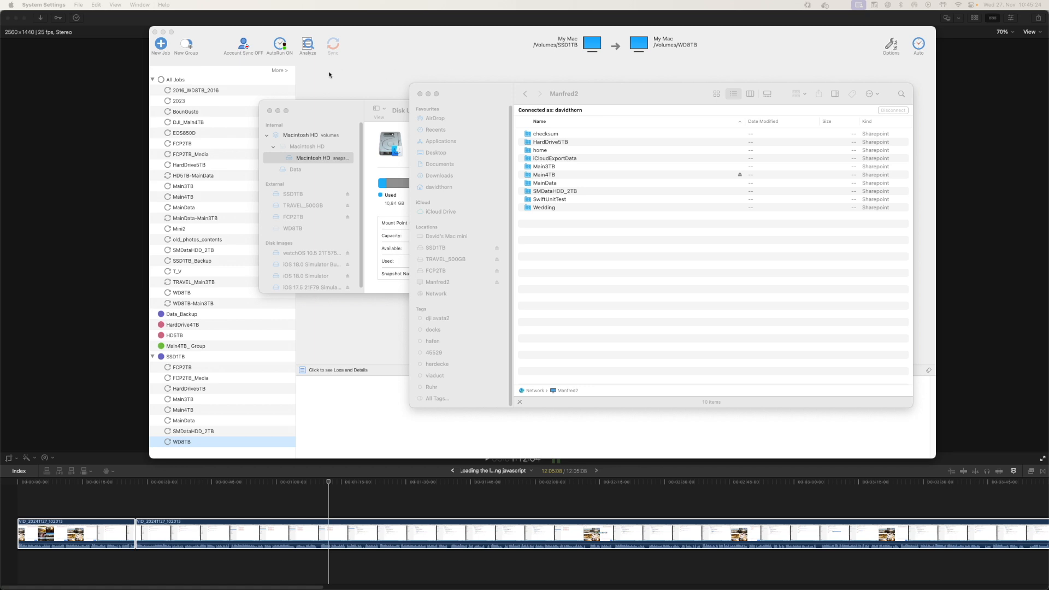
Return to Final Cut Pro and move the playhead near the start of the timeline
click(142, 64)
click(633, 292)
drag(324, 484, 75, 483)
click(974, 18)
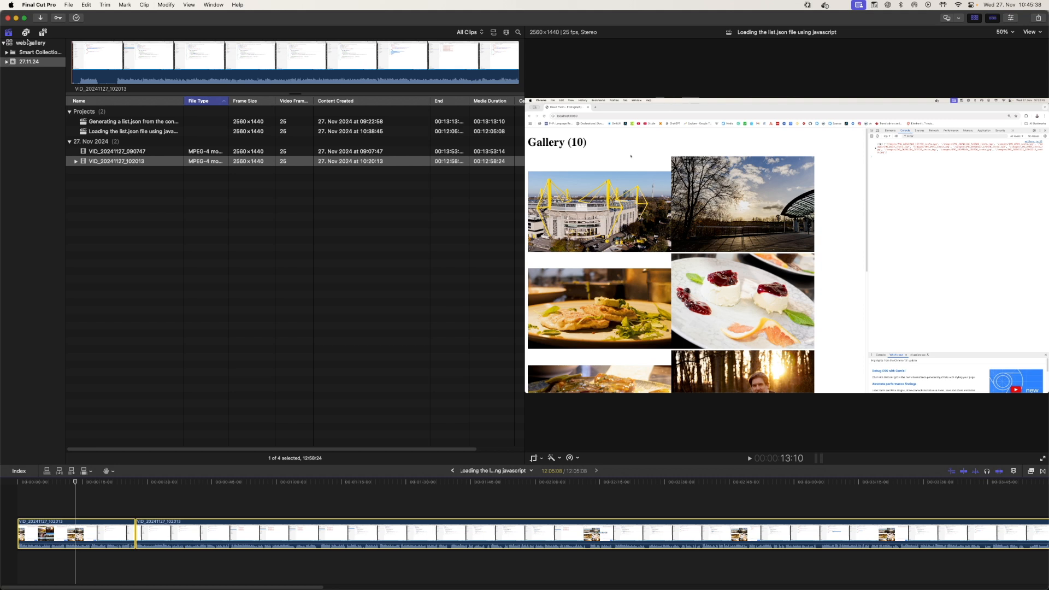
click(70, 5)
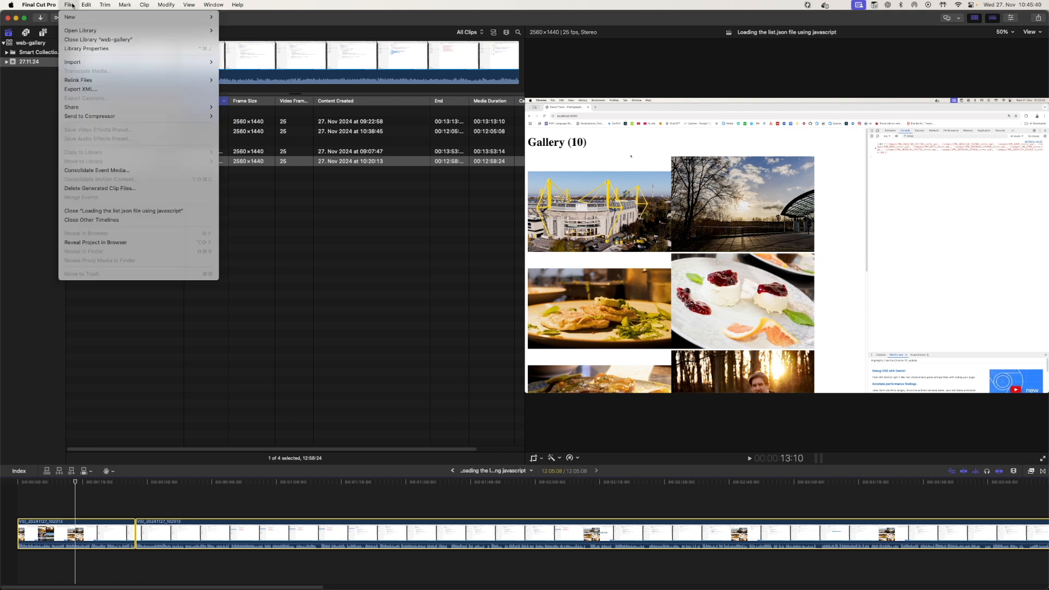
mouse_move(139, 32)
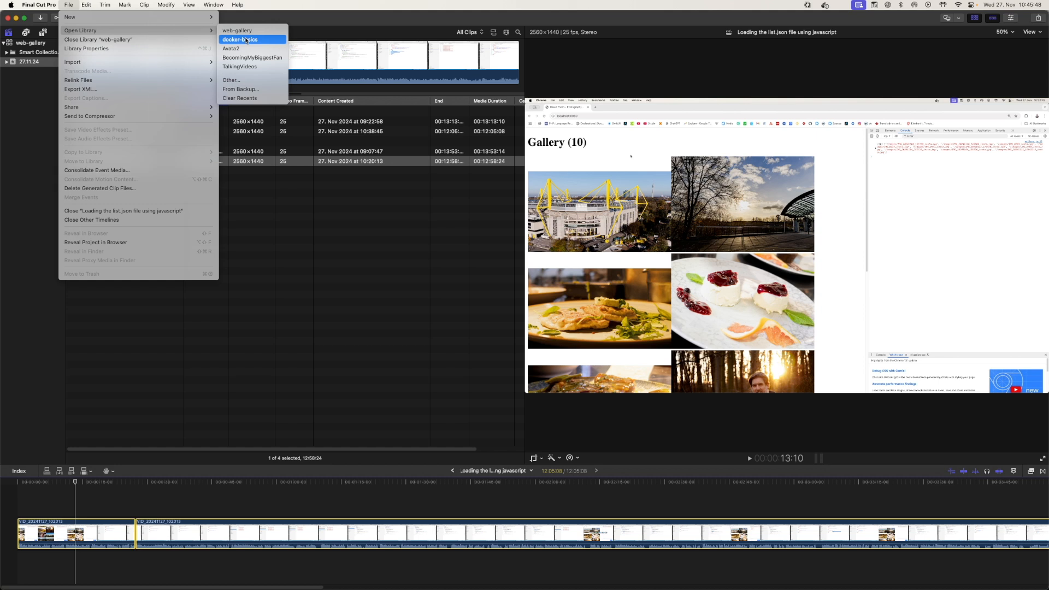
click(8, 100)
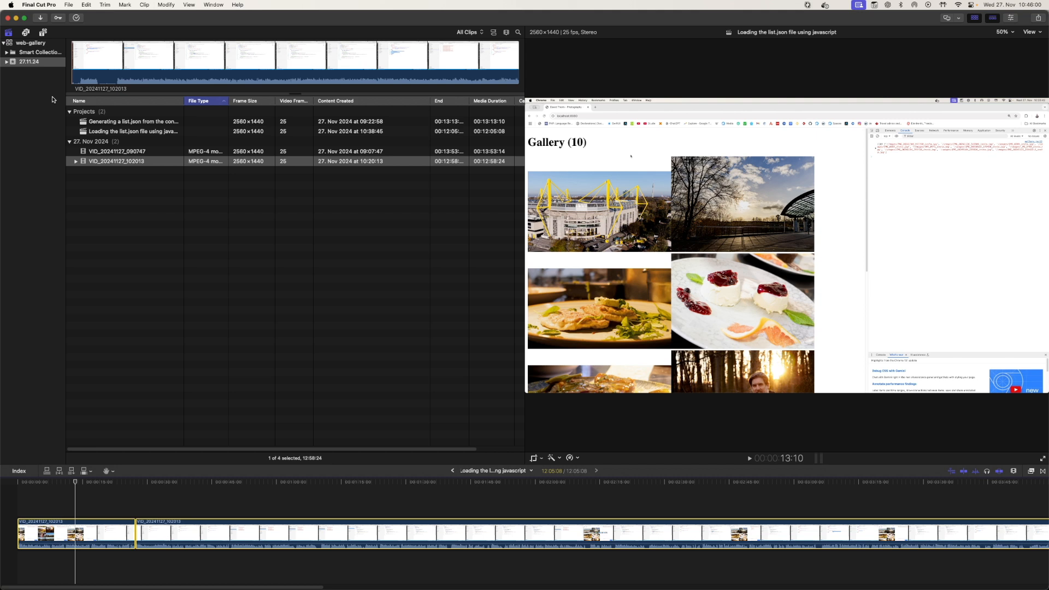
Switch to GoodSync and open the options of the FCP2TB job in the SSD1TB group
key(super+Tab)
key(super+Tab)
key(super+Tab)
key(super+Tab)
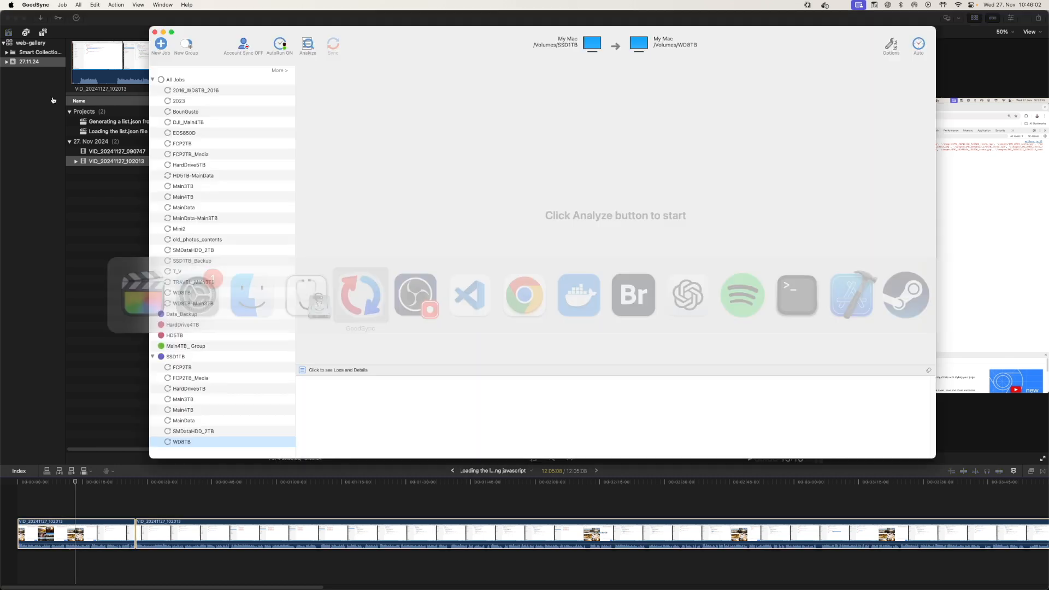
click(186, 366)
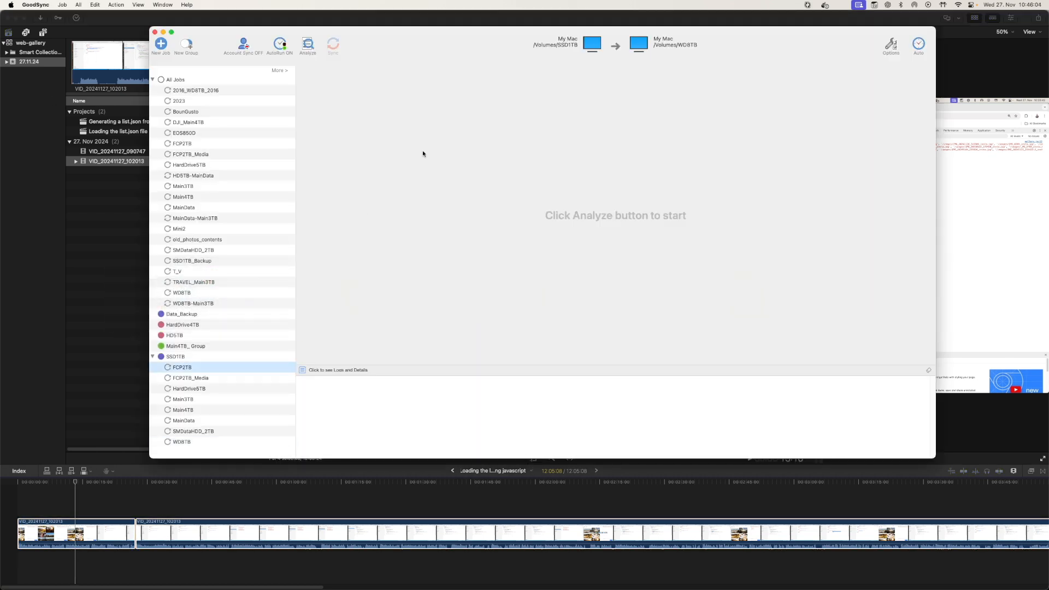
click(890, 46)
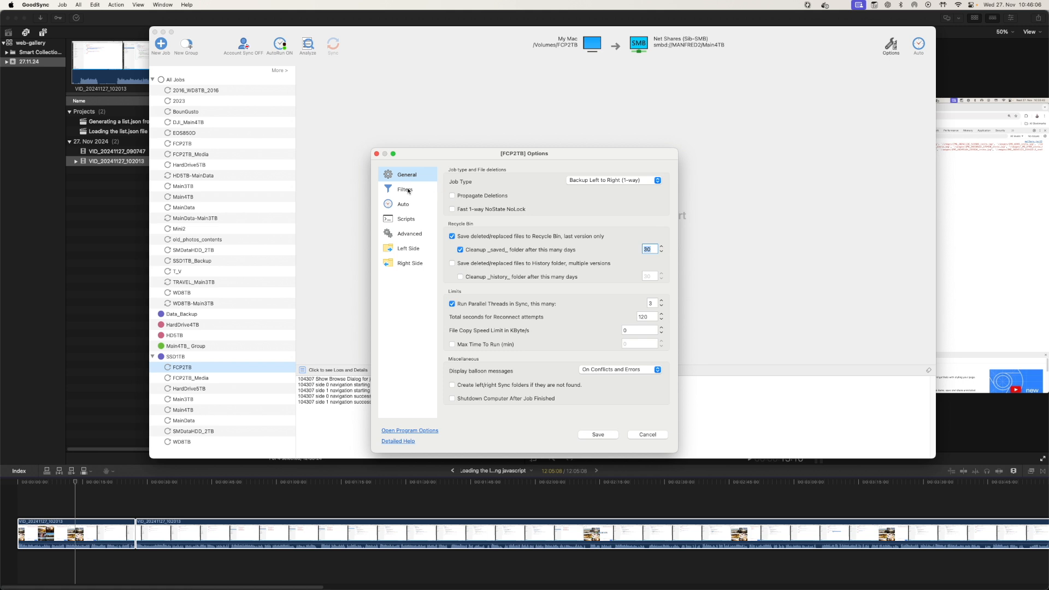
Review the FCP2TB job's filter settings, selecting entries in the exclude list
click(433, 192)
click(472, 271)
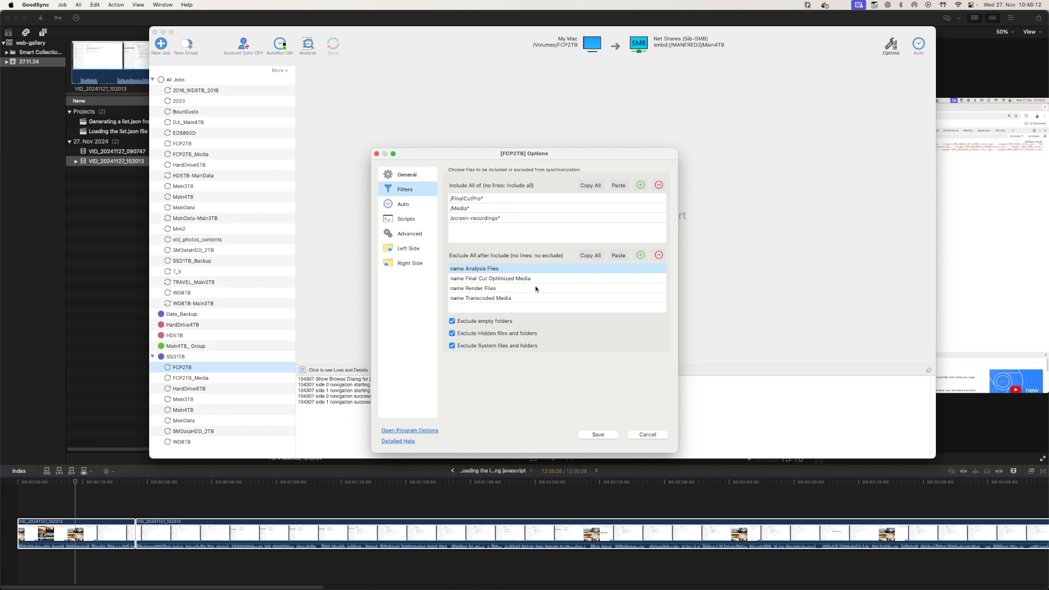
click(489, 299)
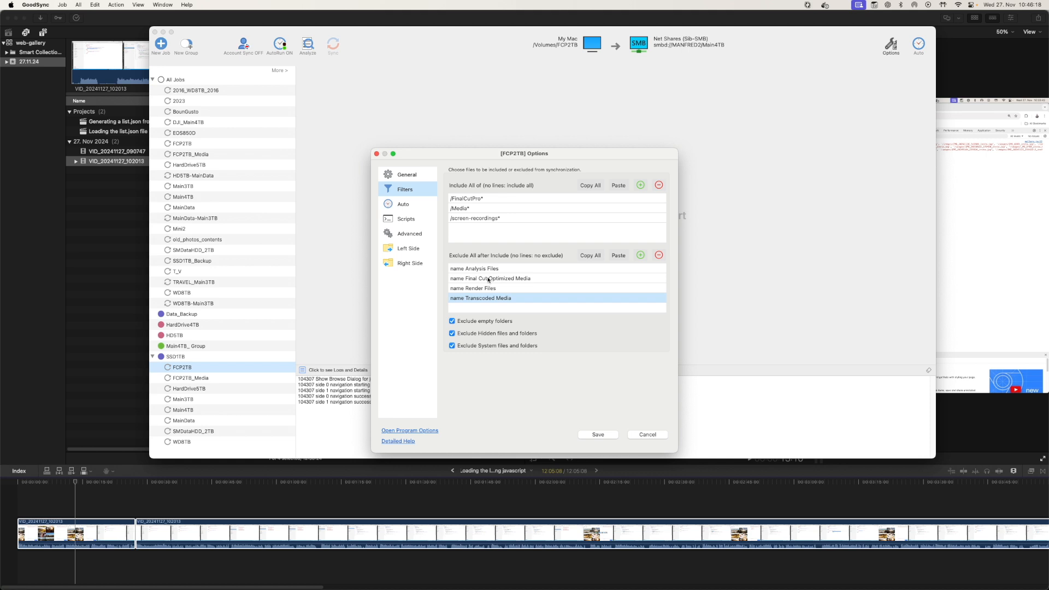
click(485, 270)
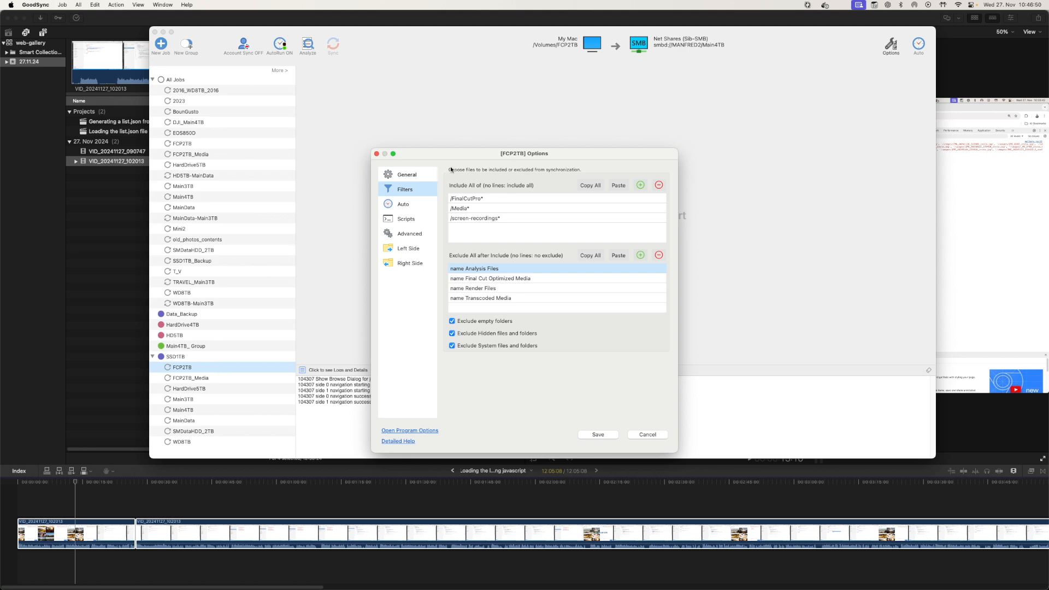
drag(451, 170, 453, 97)
Switch to Finder and browse the shared folders of the SSD1TB and FCP2TB volumes
key(super+Tab)
key(super+Tab)
key(super+Tab)
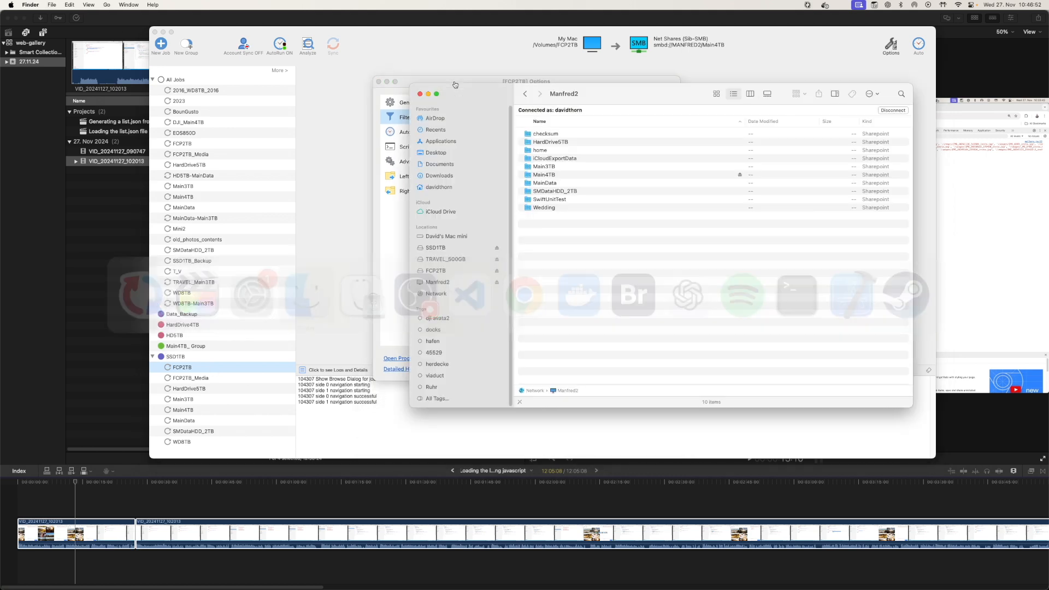
click(442, 249)
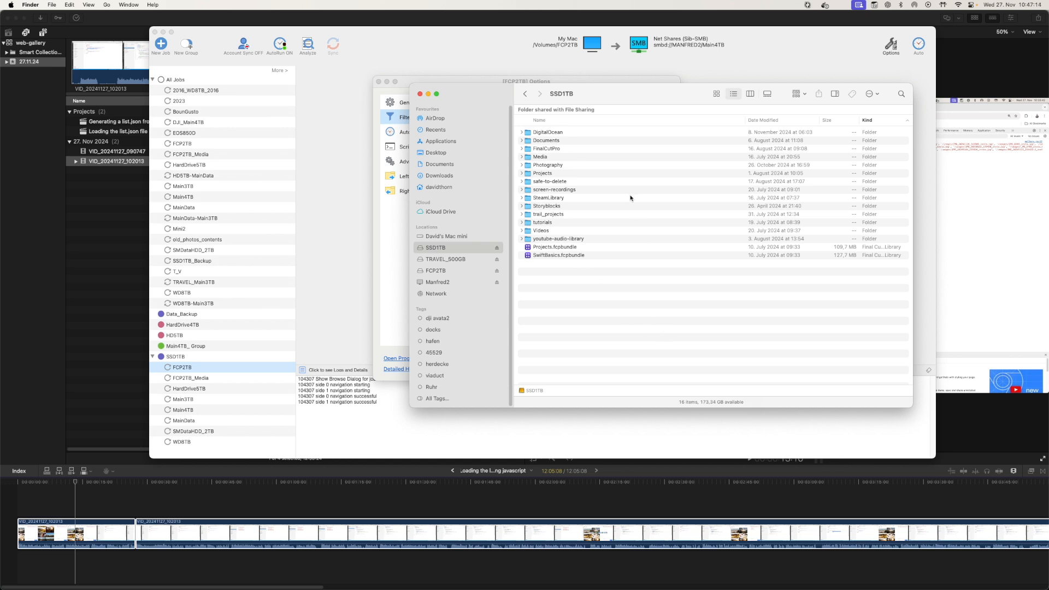
drag(605, 96, 578, 102)
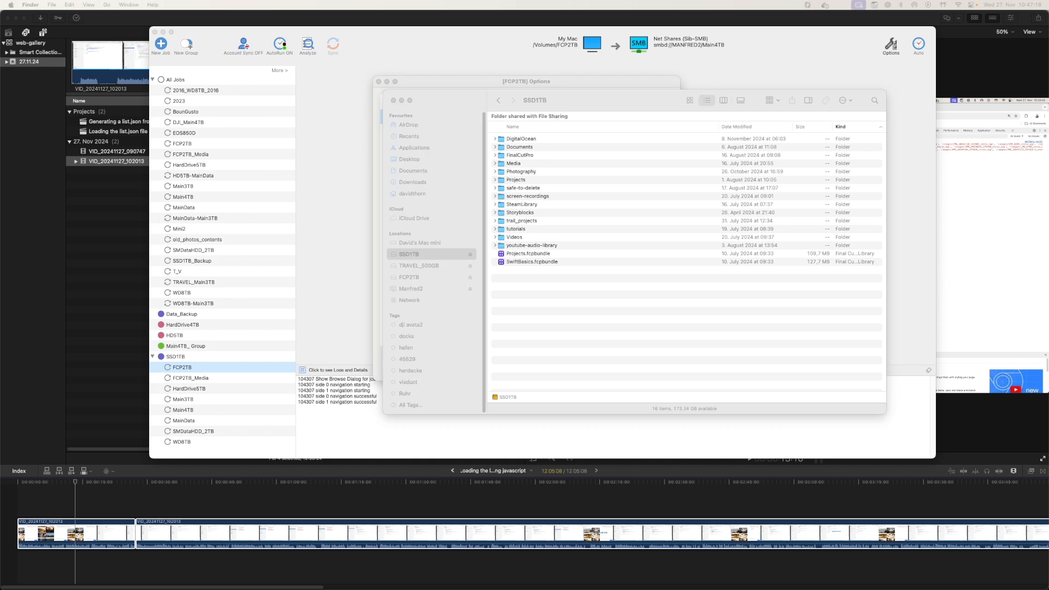
drag(1048, 104, 681, 99)
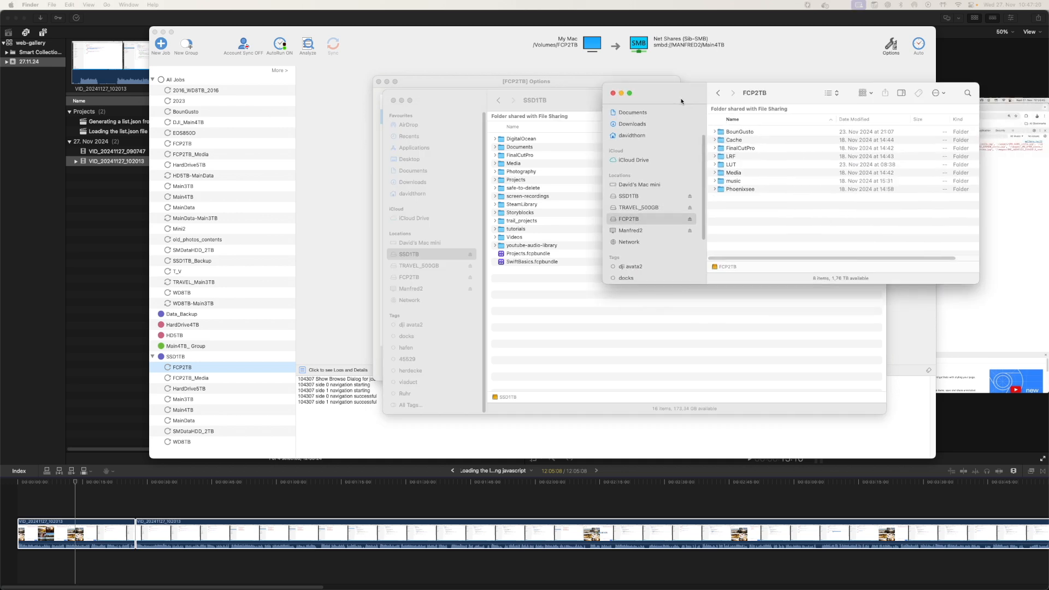
Open the Manfred2 server under Network and arrange the Finder windows side by side
click(647, 241)
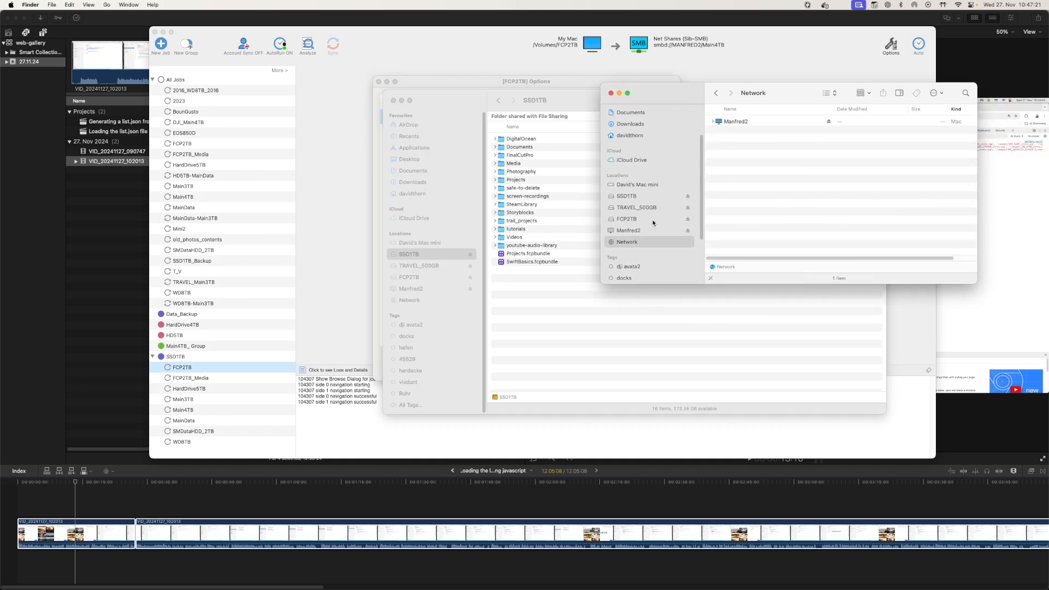
double_click(734, 121)
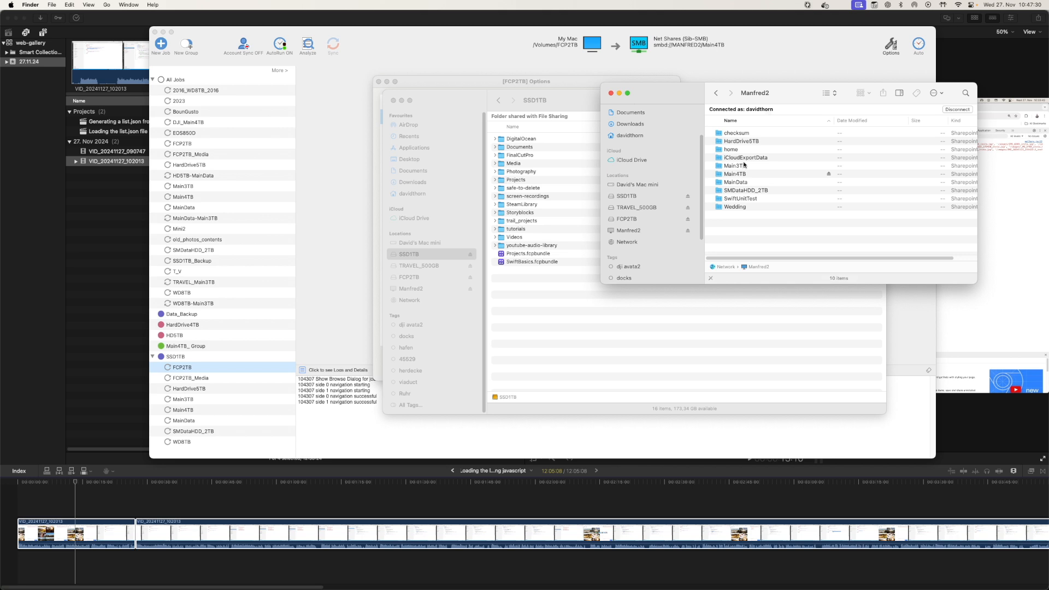
drag(781, 93, 766, 101)
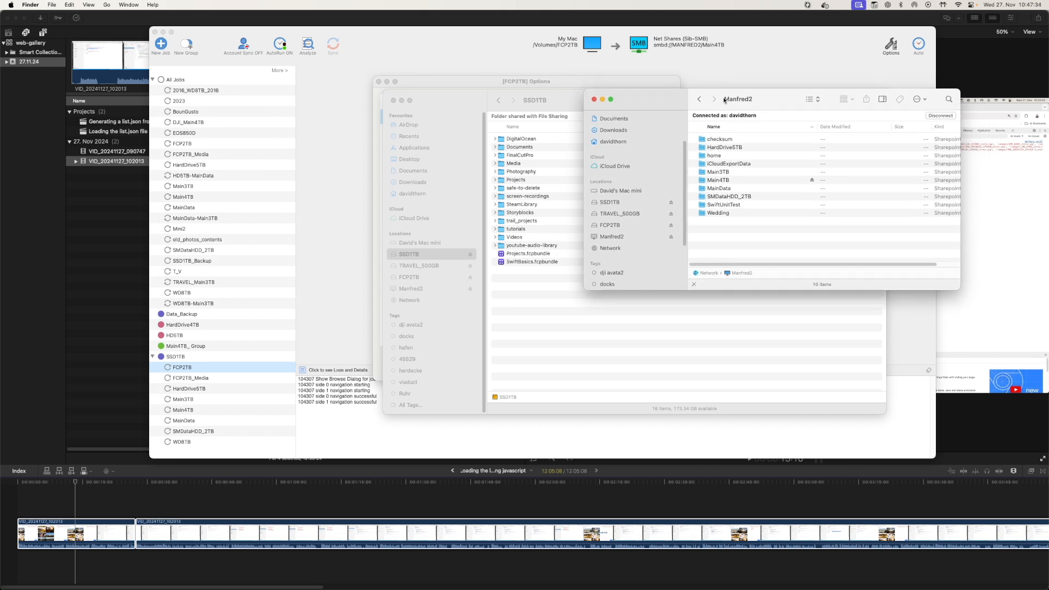
drag(765, 103, 768, 114)
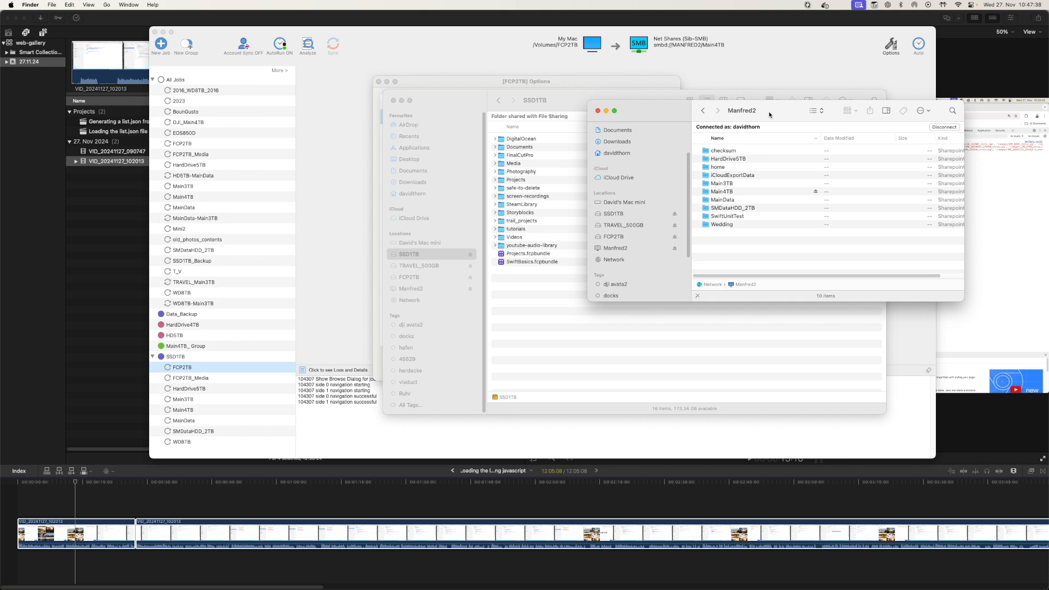
drag(770, 114, 766, 138)
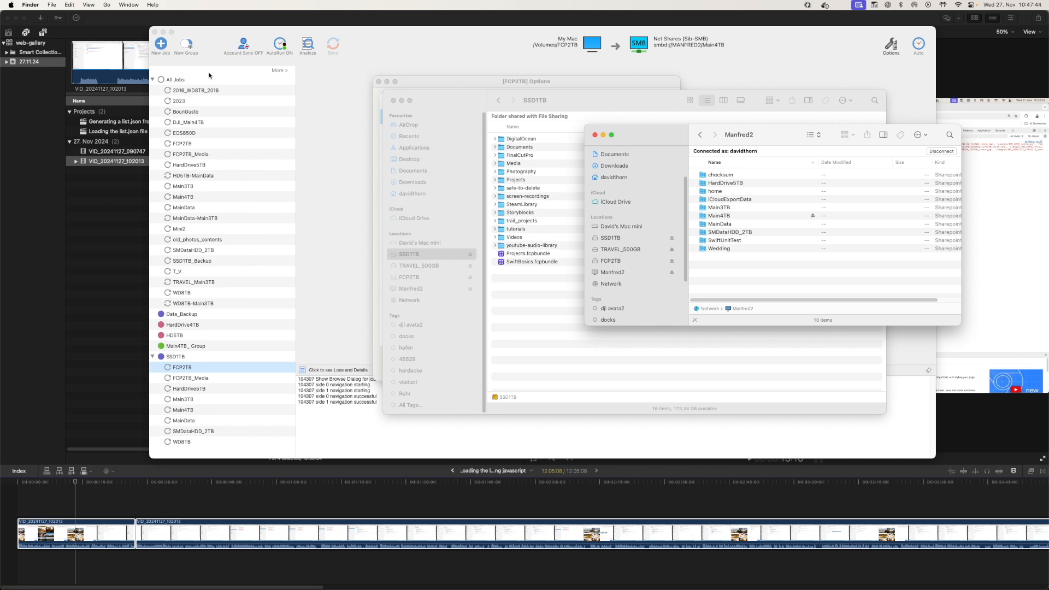
drag(717, 137, 748, 105)
drag(591, 103, 424, 101)
drag(801, 106, 837, 106)
drag(476, 103, 346, 97)
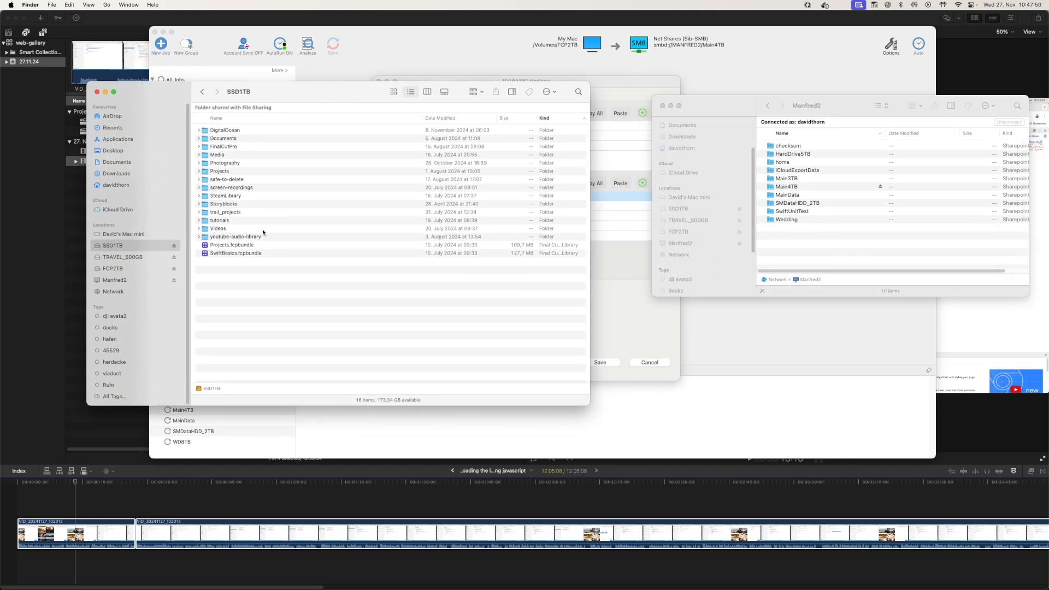
drag(722, 110, 712, 94)
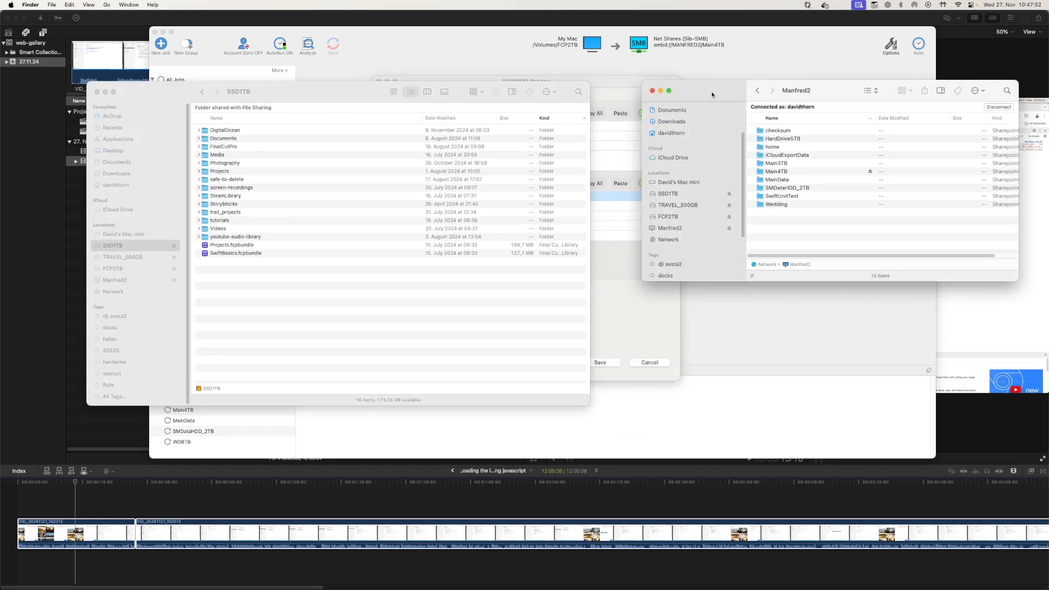
drag(366, 85, 396, 85)
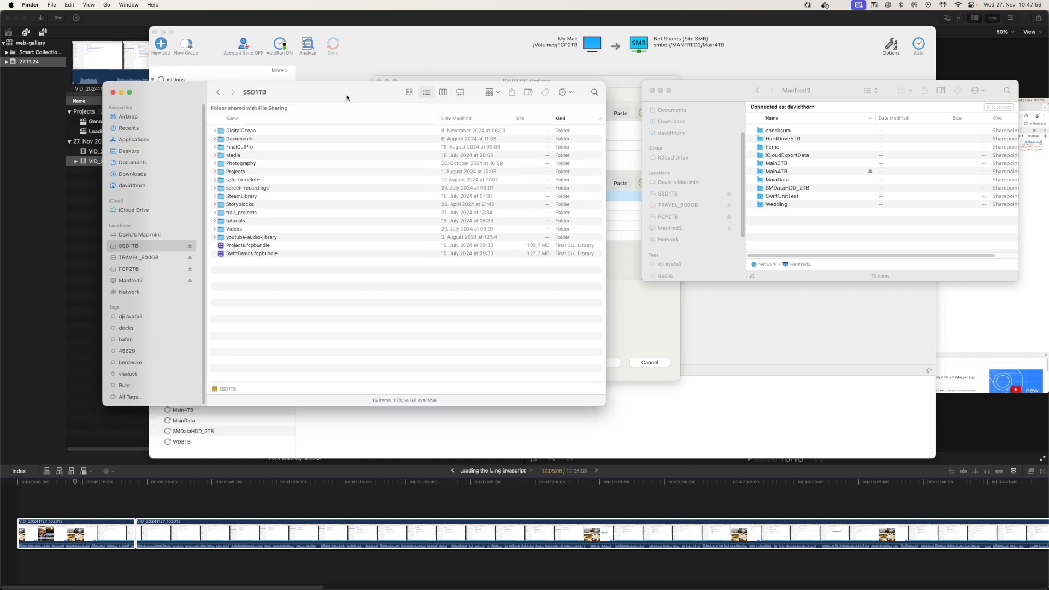
Return to GoodSync and cancel the FCP2TB job's options dialog
click(236, 41)
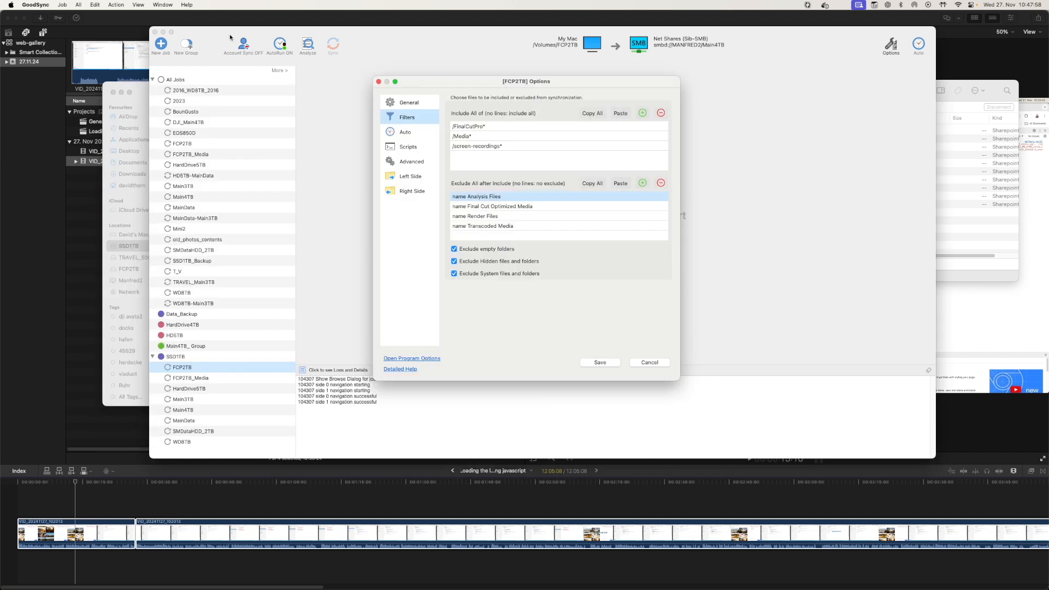
click(650, 362)
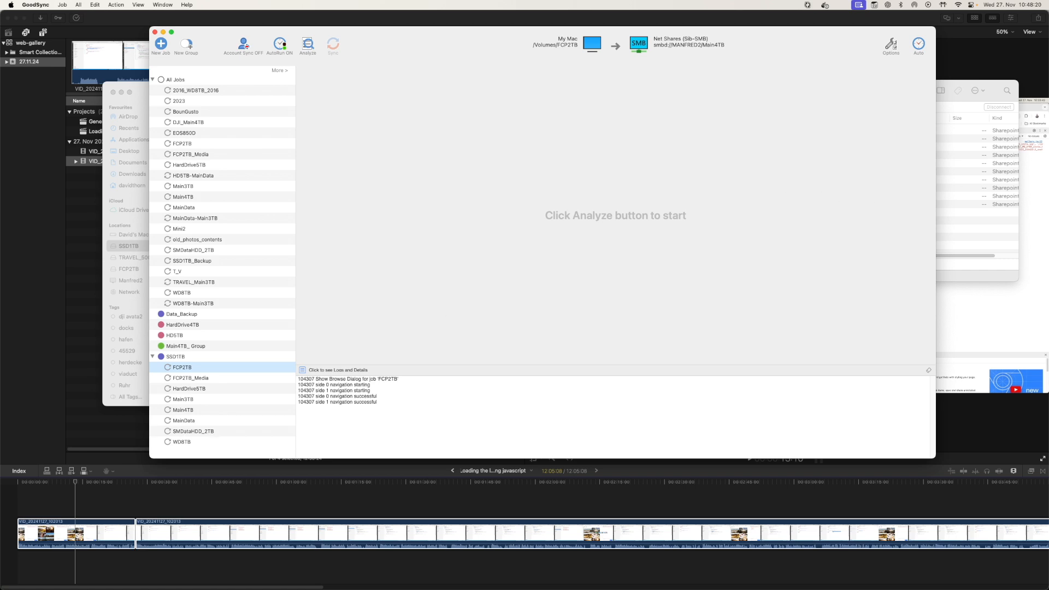
Return to Final Cut Pro and restore its window to fill the screen
click(23, 186)
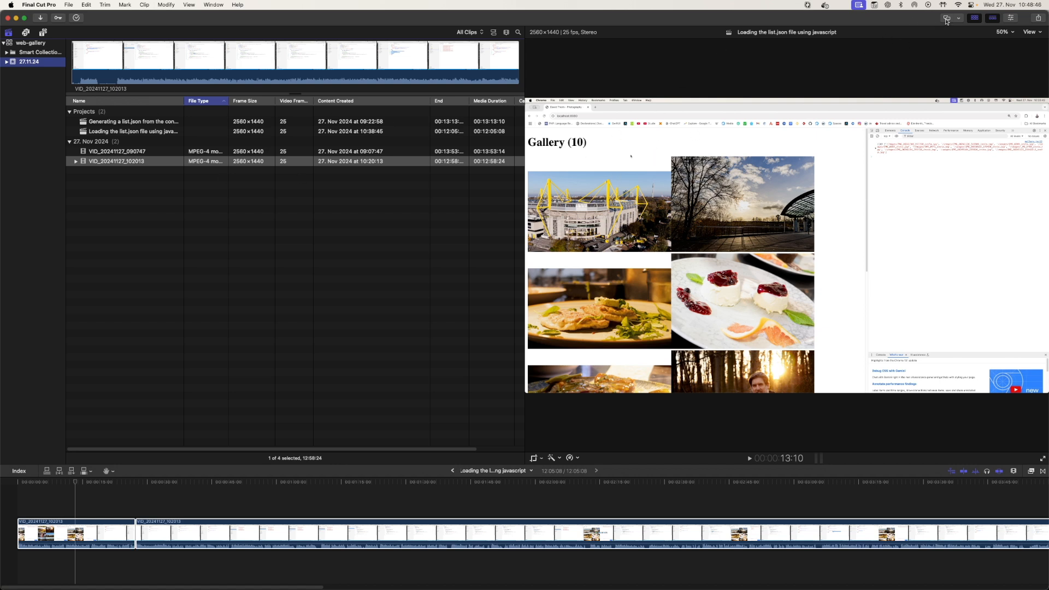
double_click(922, 25)
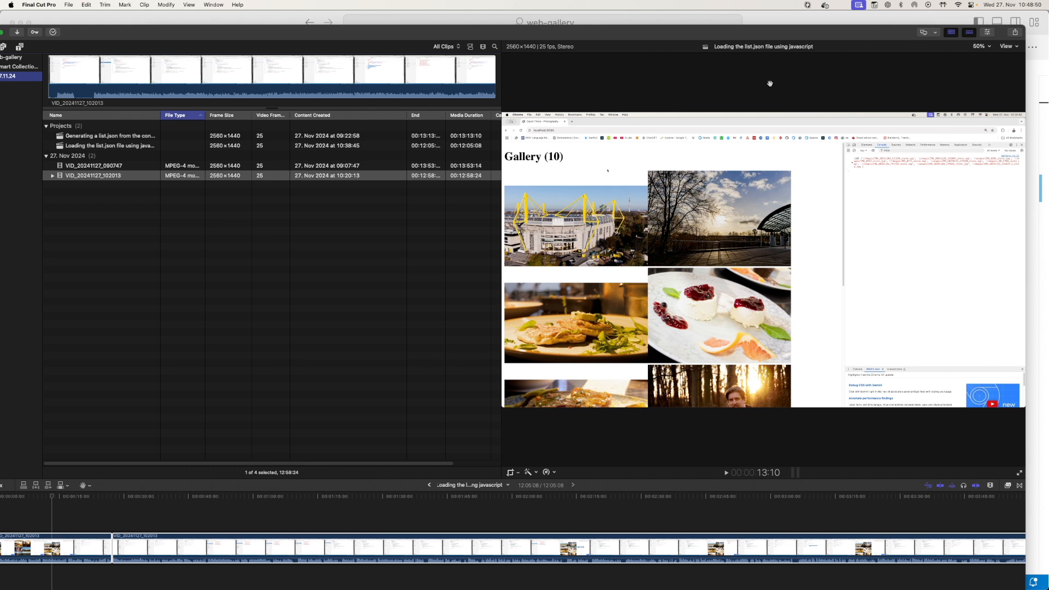
click(924, 33)
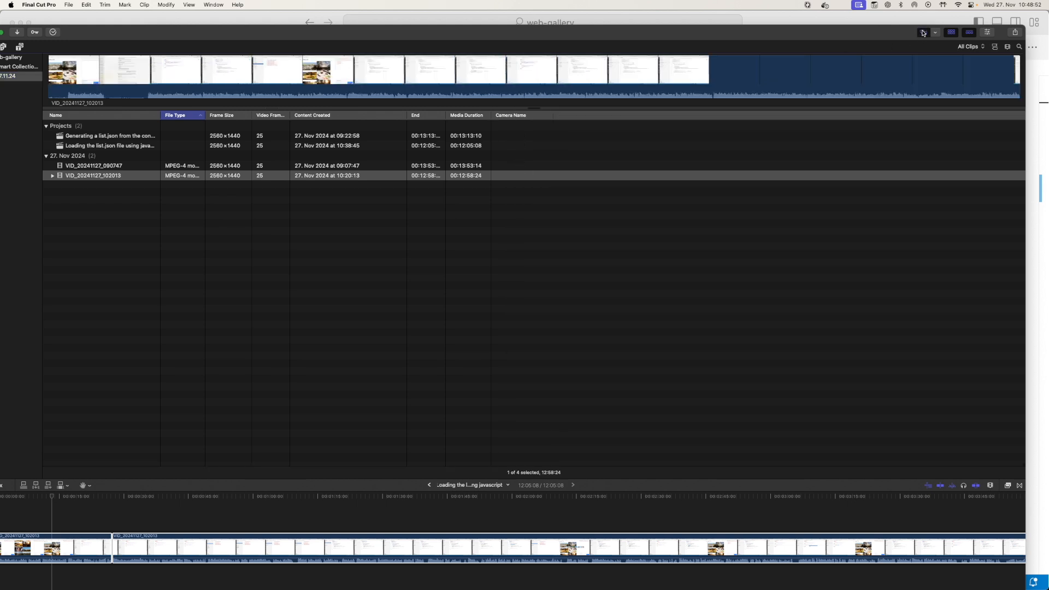
click(923, 33)
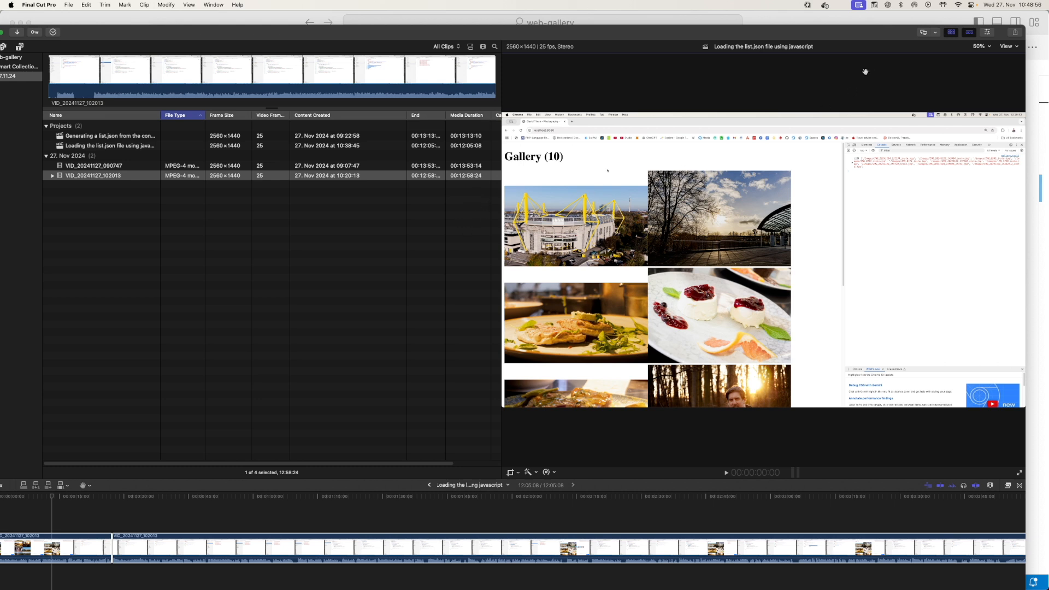
drag(769, 34, 792, 20)
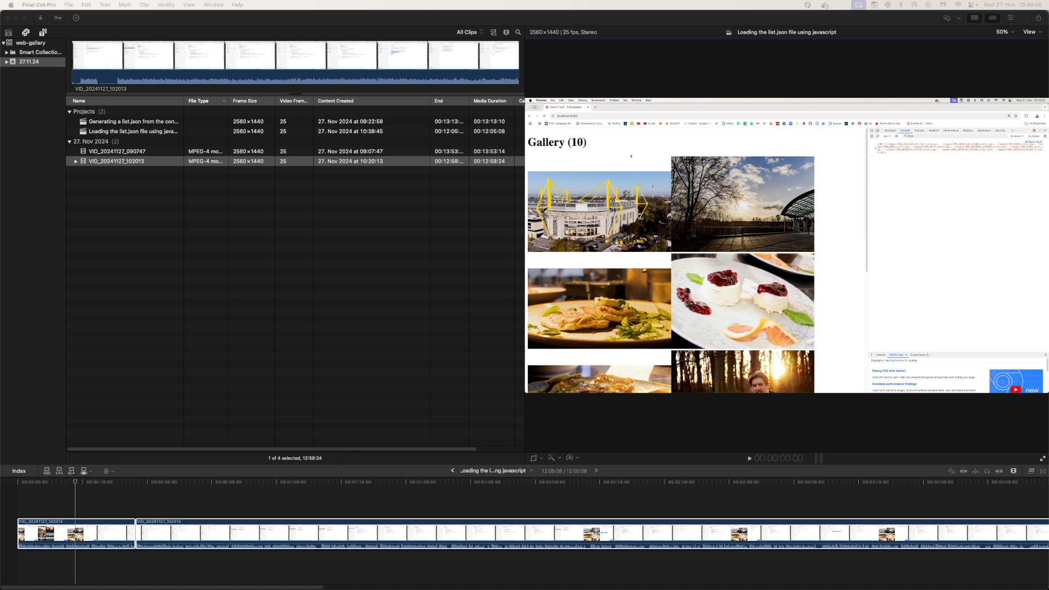
key(super+Tab)
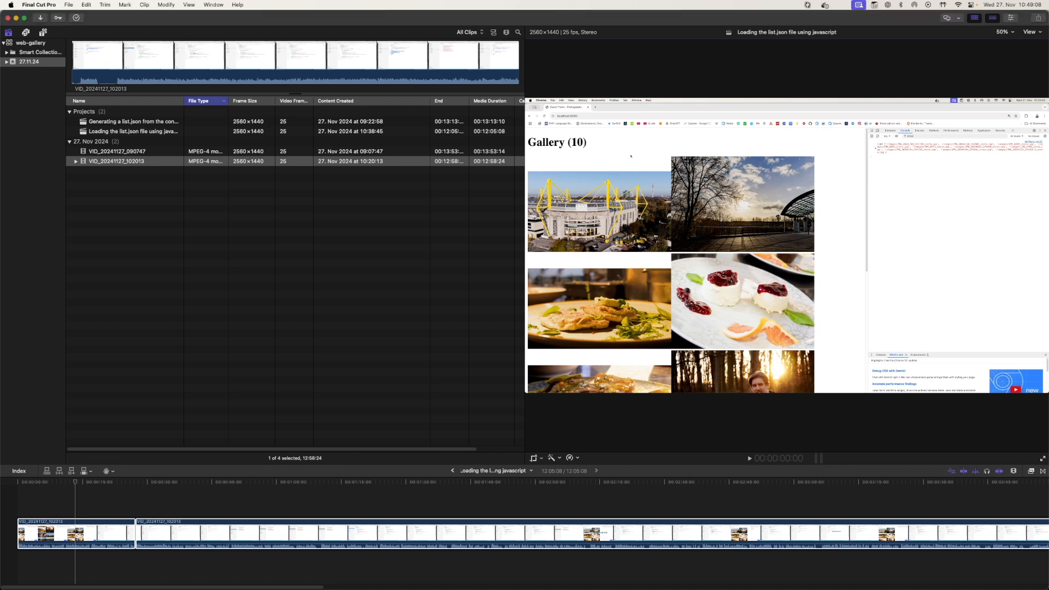